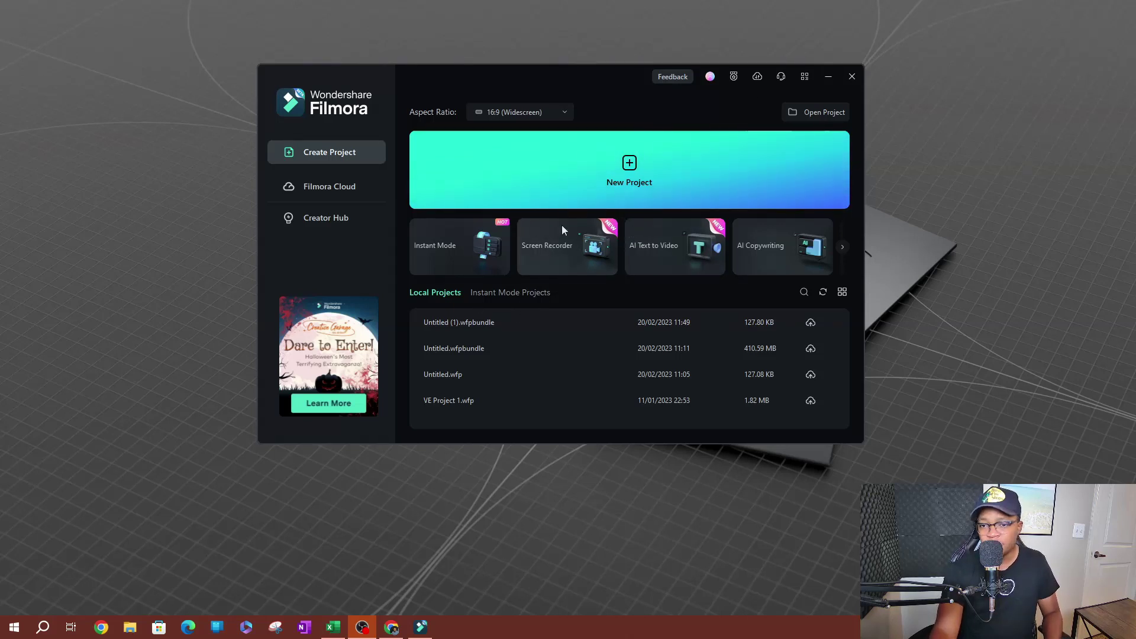
click(671, 248)
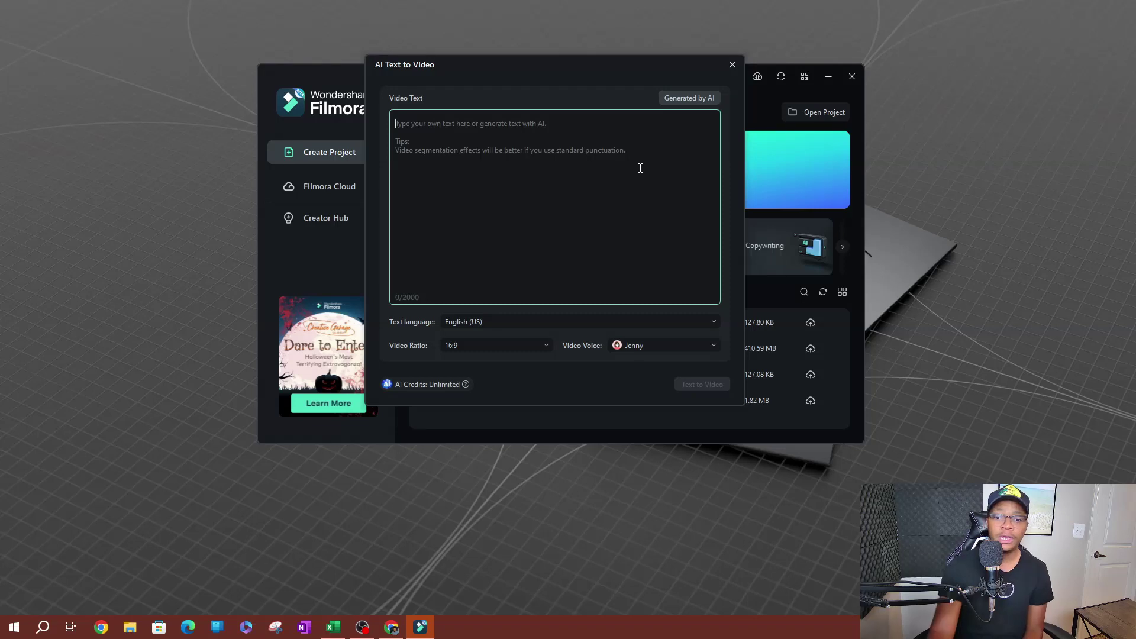
click(473, 323)
scroll(493, 406, down, 6)
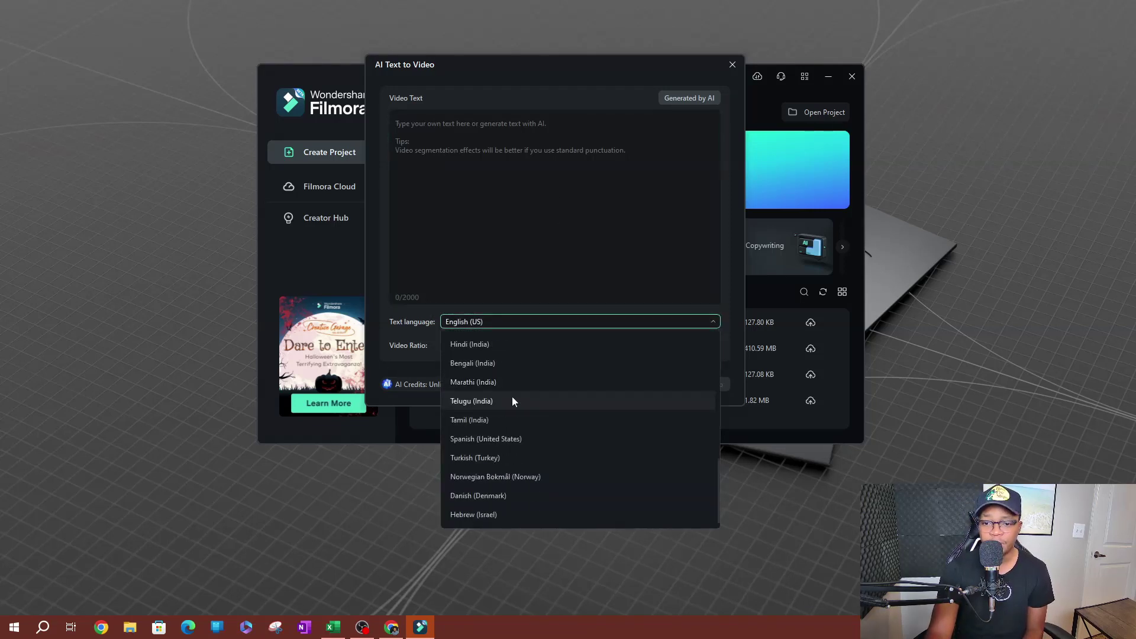
scroll(562, 400, up, 6)
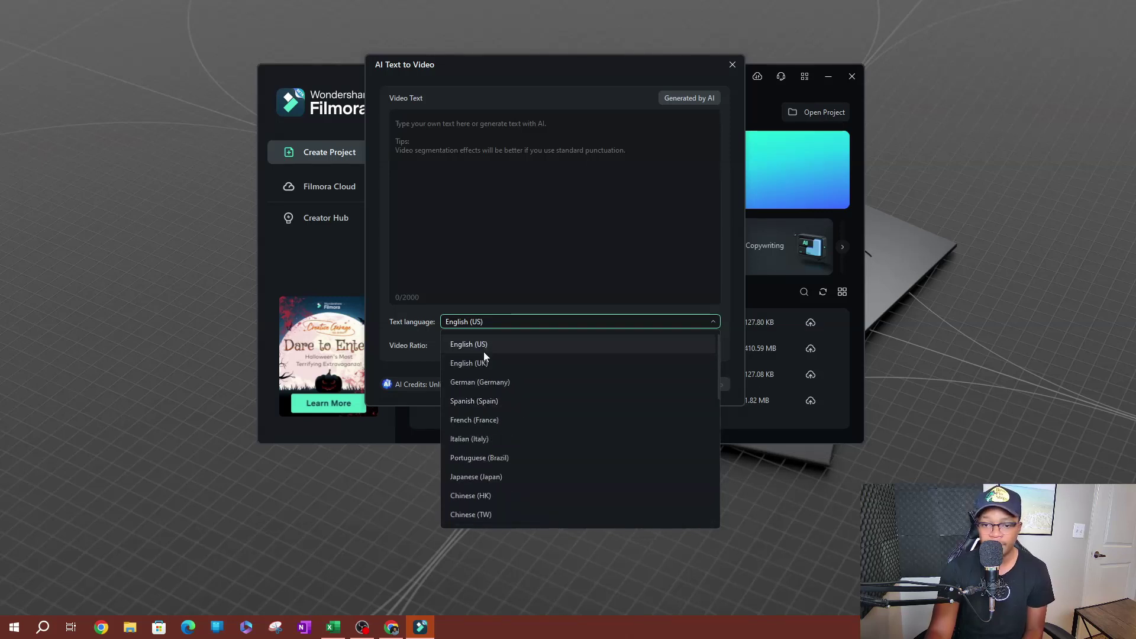
click(491, 343)
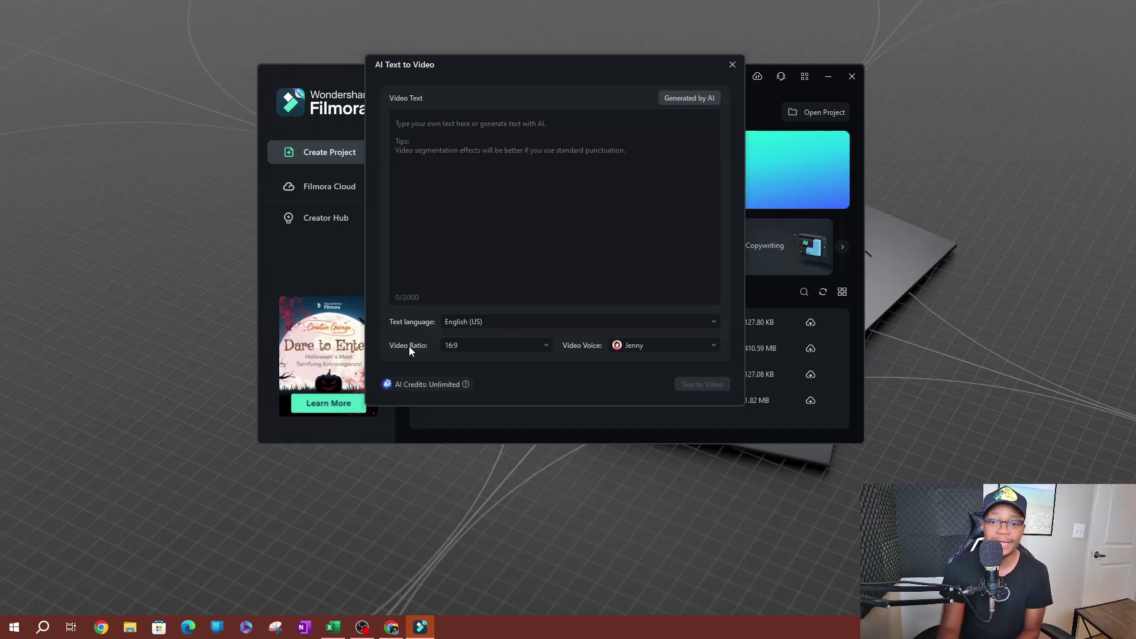
click(476, 347)
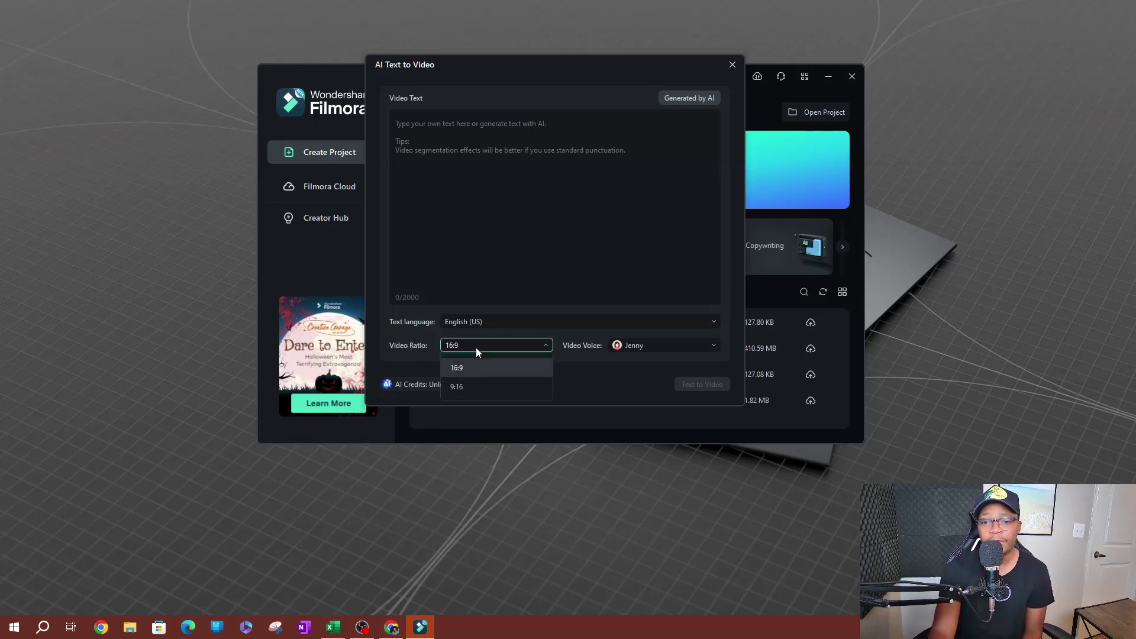
click(498, 367)
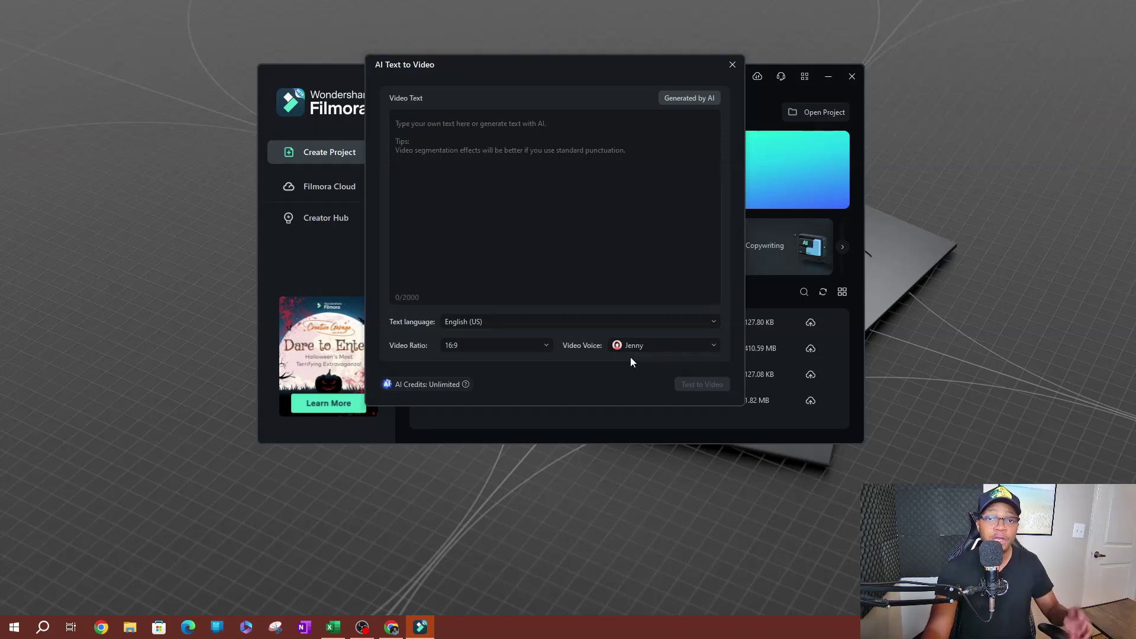
Step: Choose Bob from the Video Voice list, then bring up the Generated by AI script form
click(652, 345)
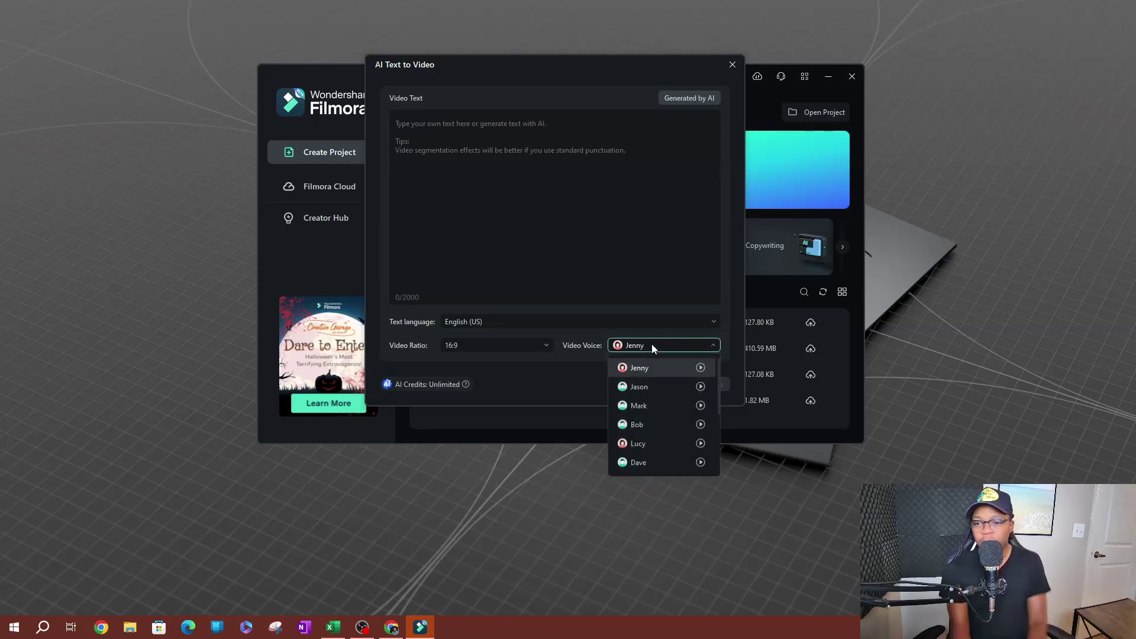
scroll(681, 410, down, 2)
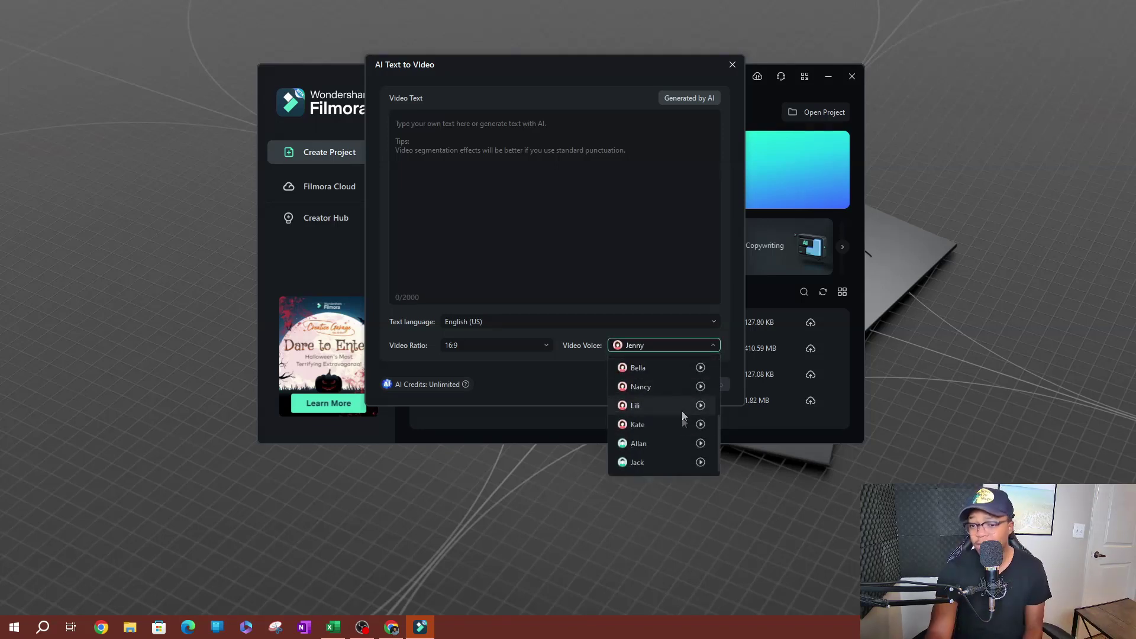
scroll(683, 422, up, 2)
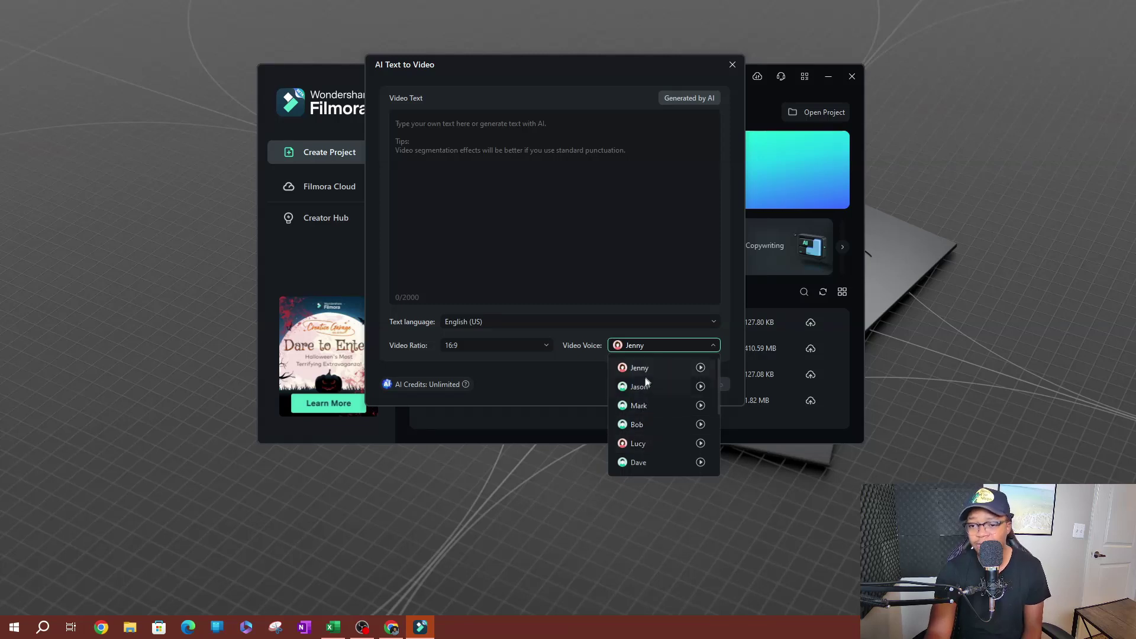
scroll(654, 404, down, 3)
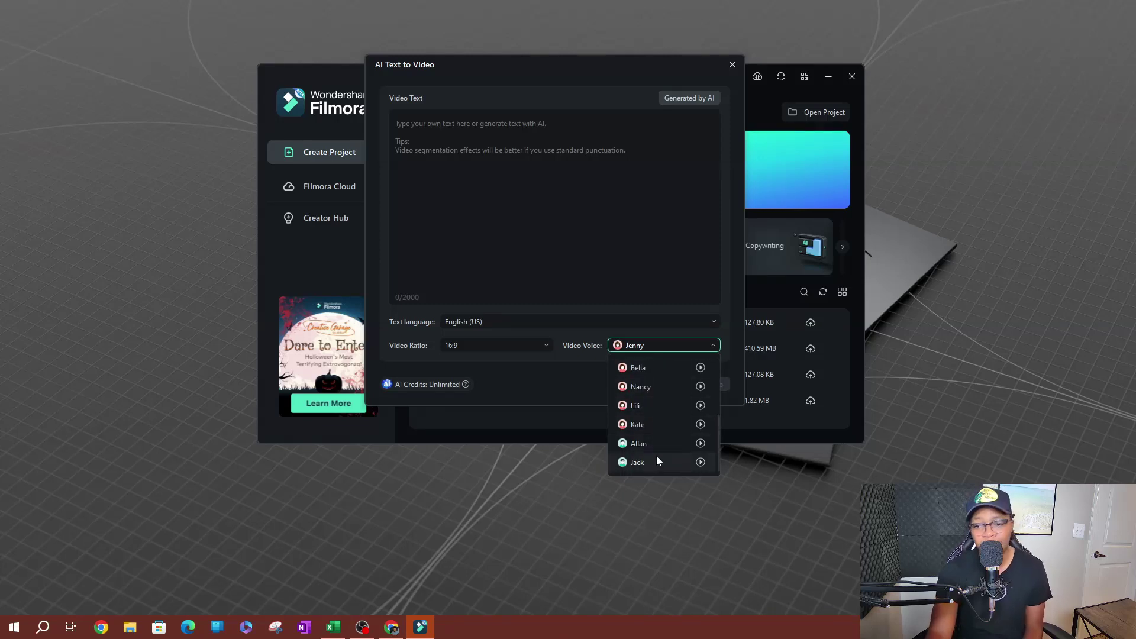
scroll(664, 427, up, 3)
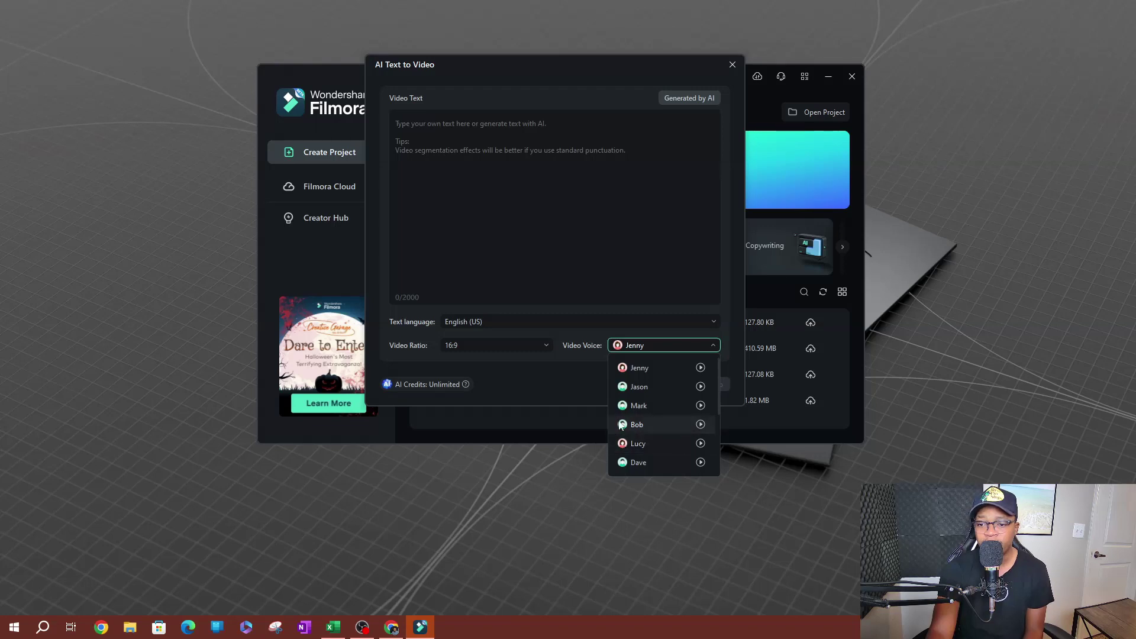
click(638, 425)
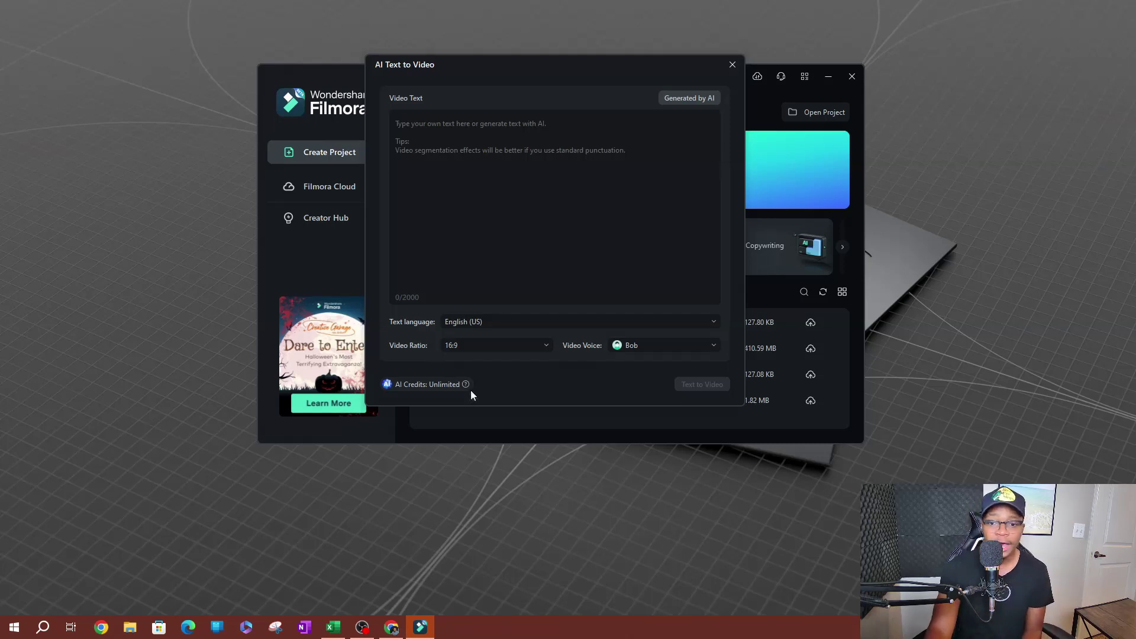
mouse_move(464, 386)
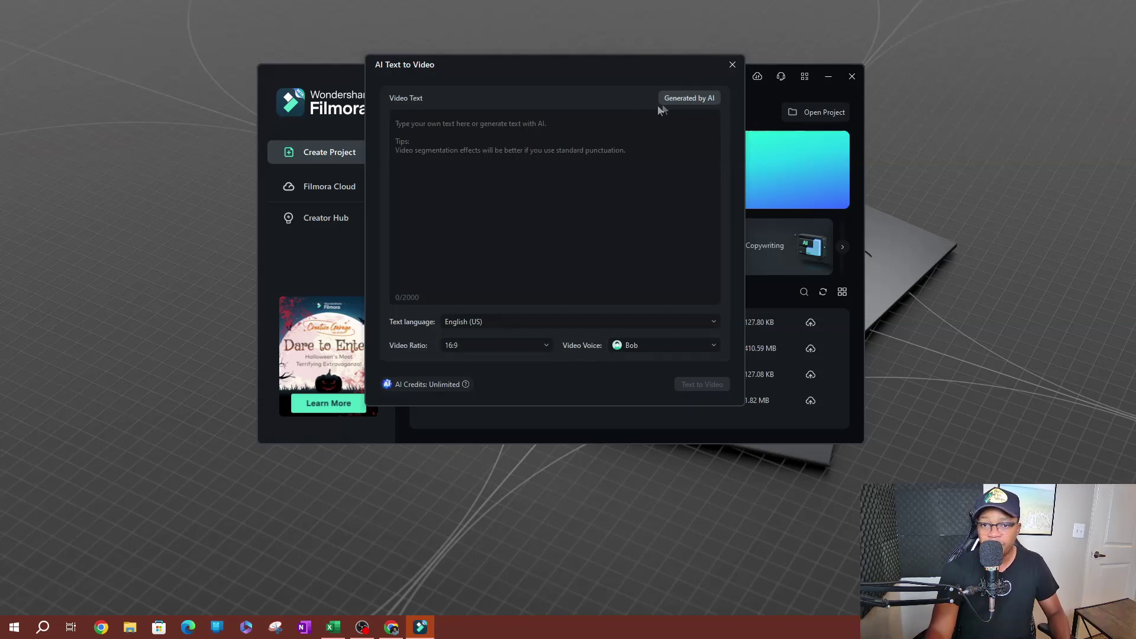
click(694, 102)
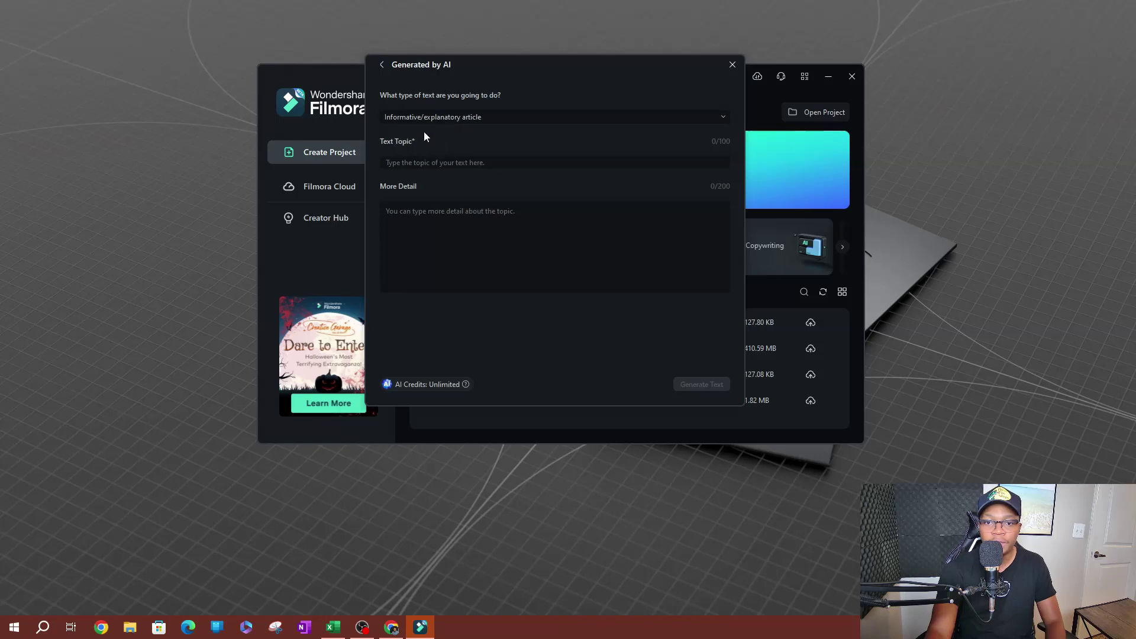
click(435, 117)
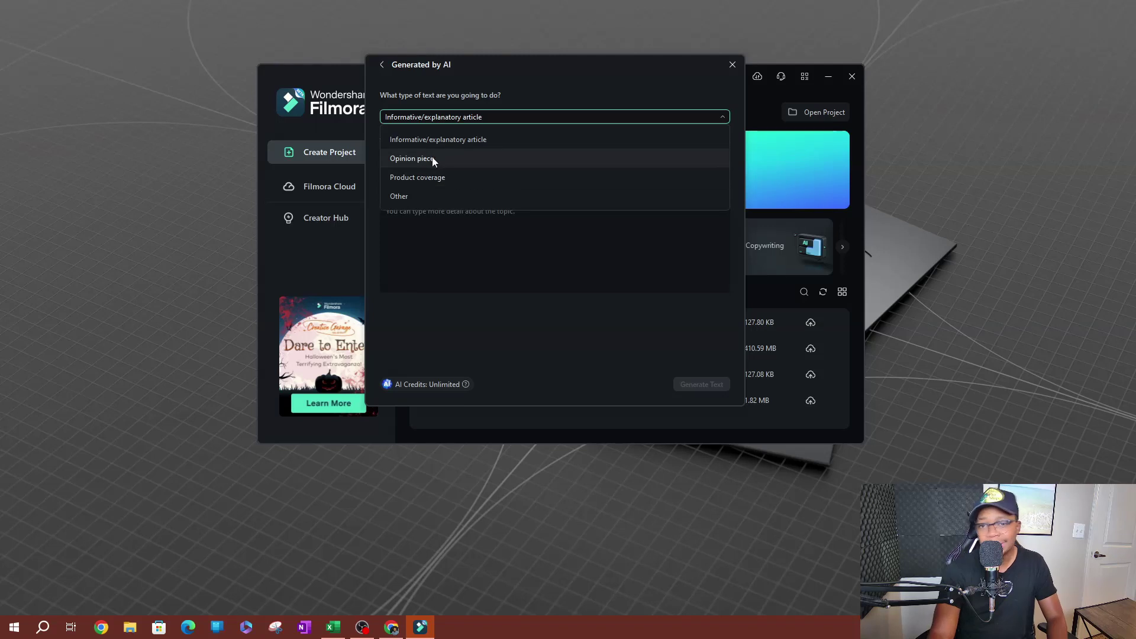
click(432, 140)
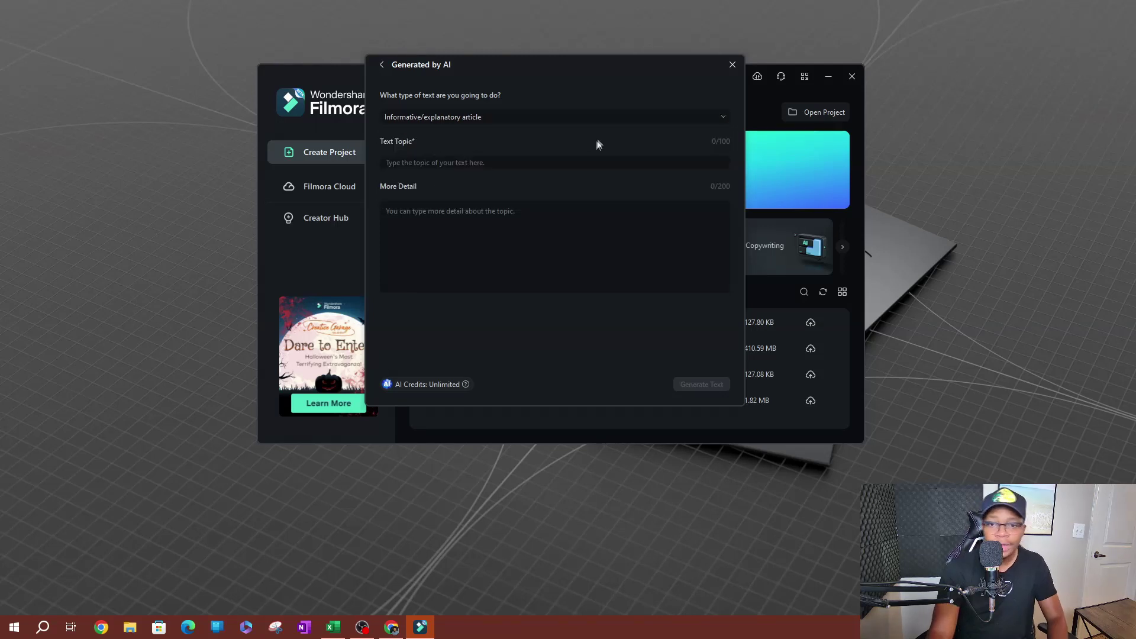
Step: Generate a script with topic 'How to Export a Video in Filmora' and detail 'Create step by step instruction'
click(431, 164)
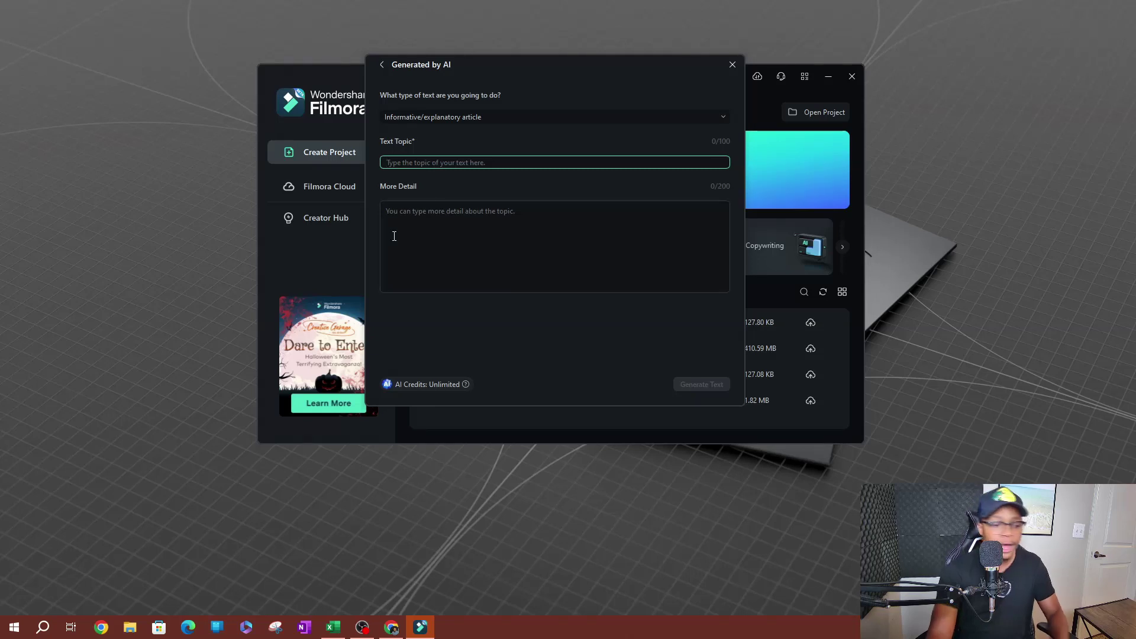
text(How)
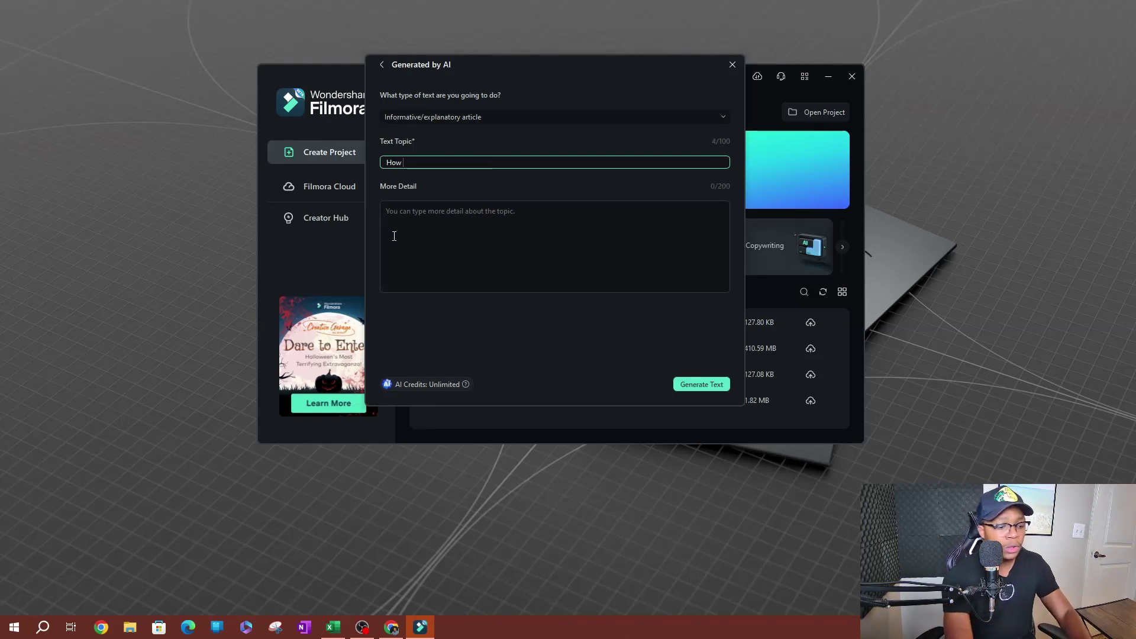
text( to )
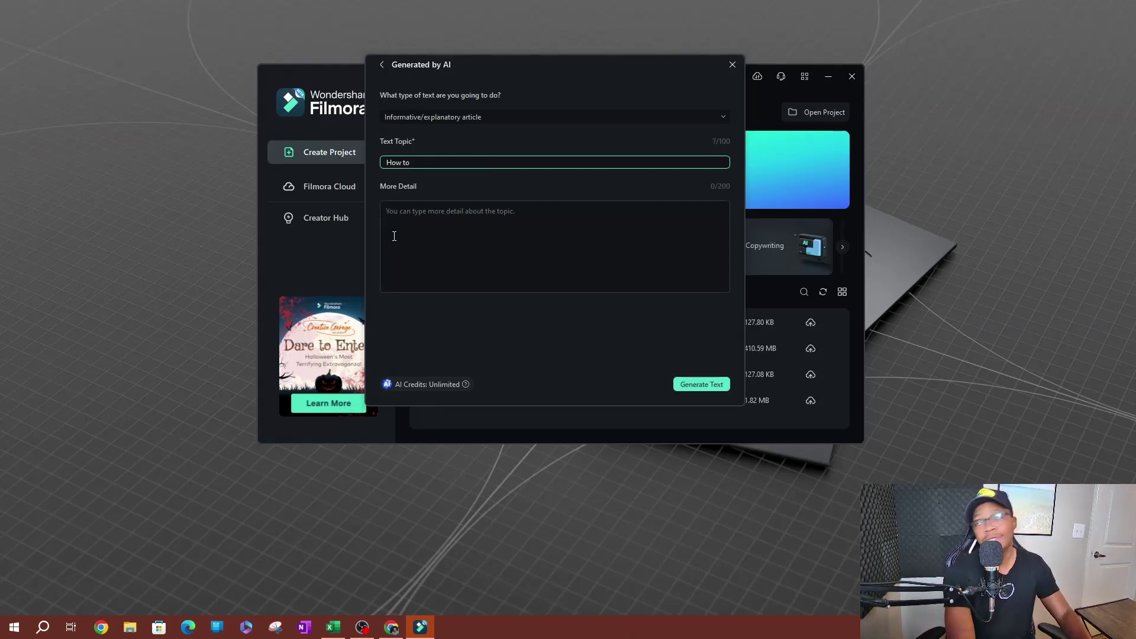
text(Export a V)
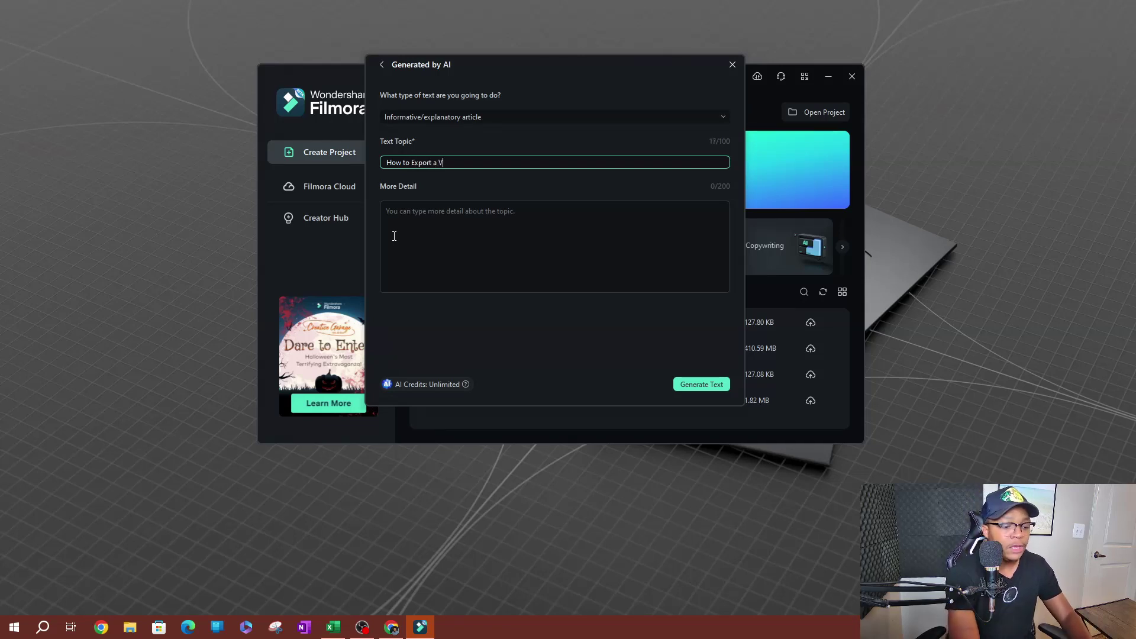
text(ideo in)
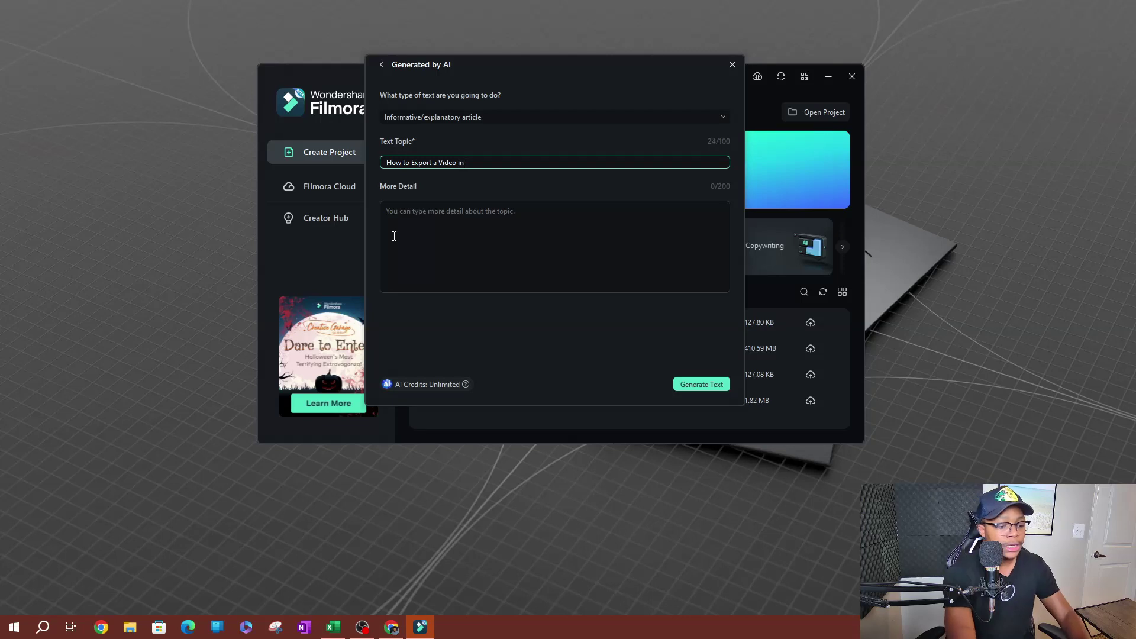
text( Filmoir)
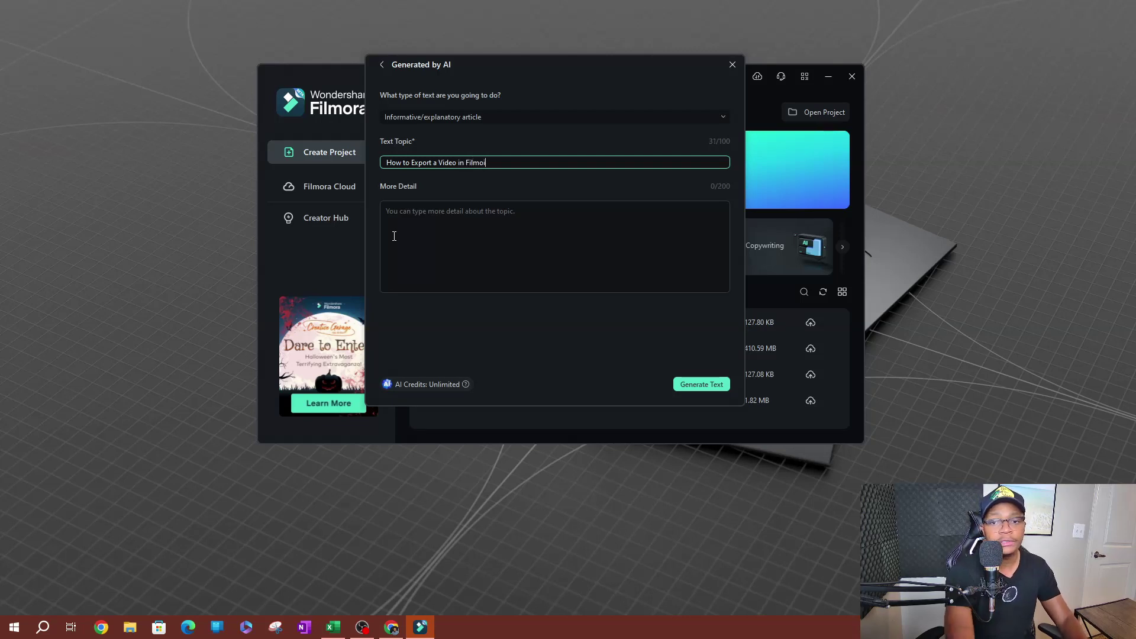
text(ora)
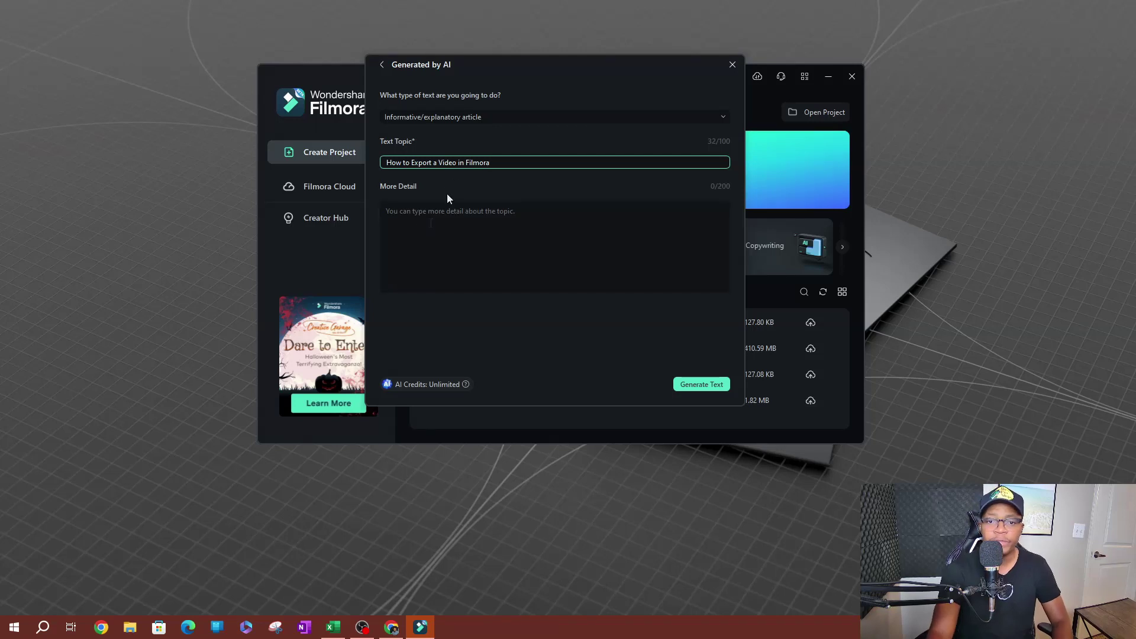
click(435, 219)
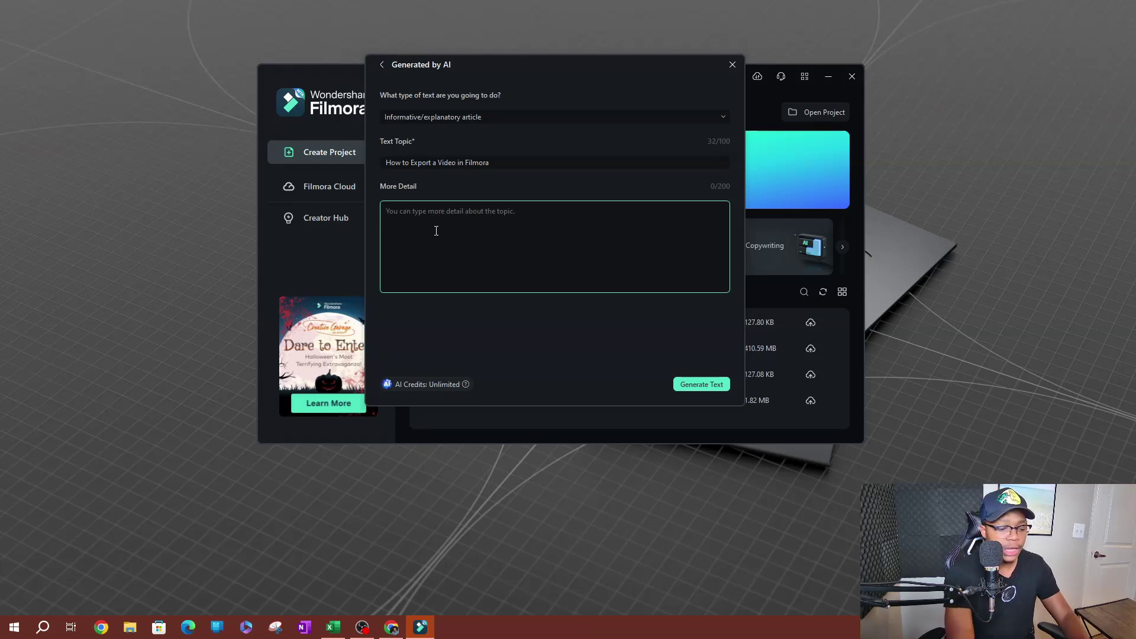
text(C)
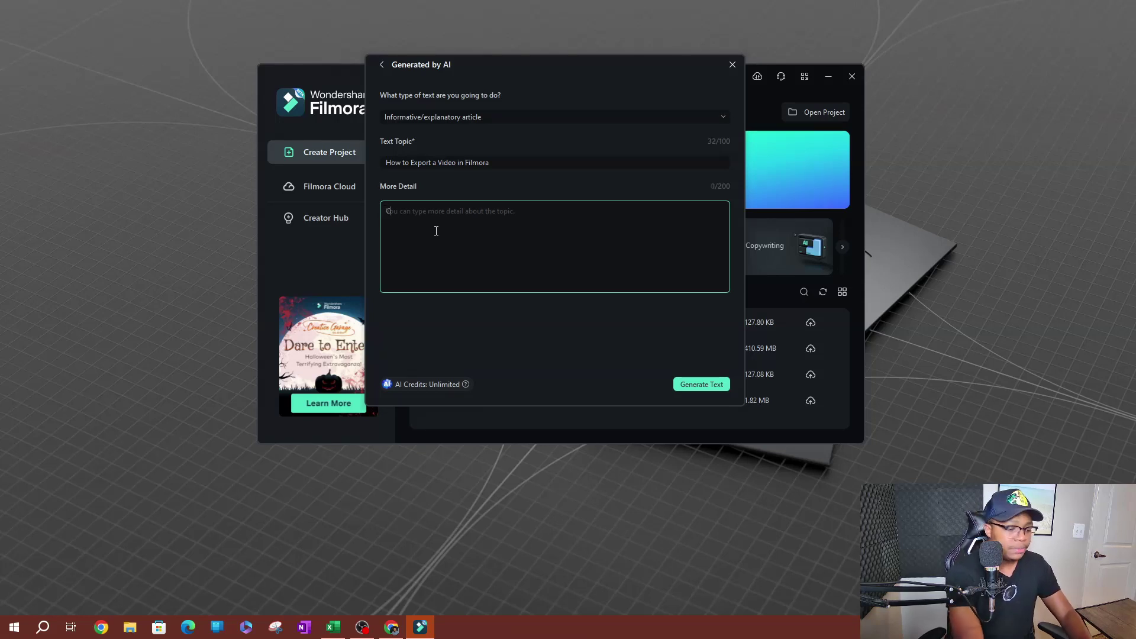
text(reate st)
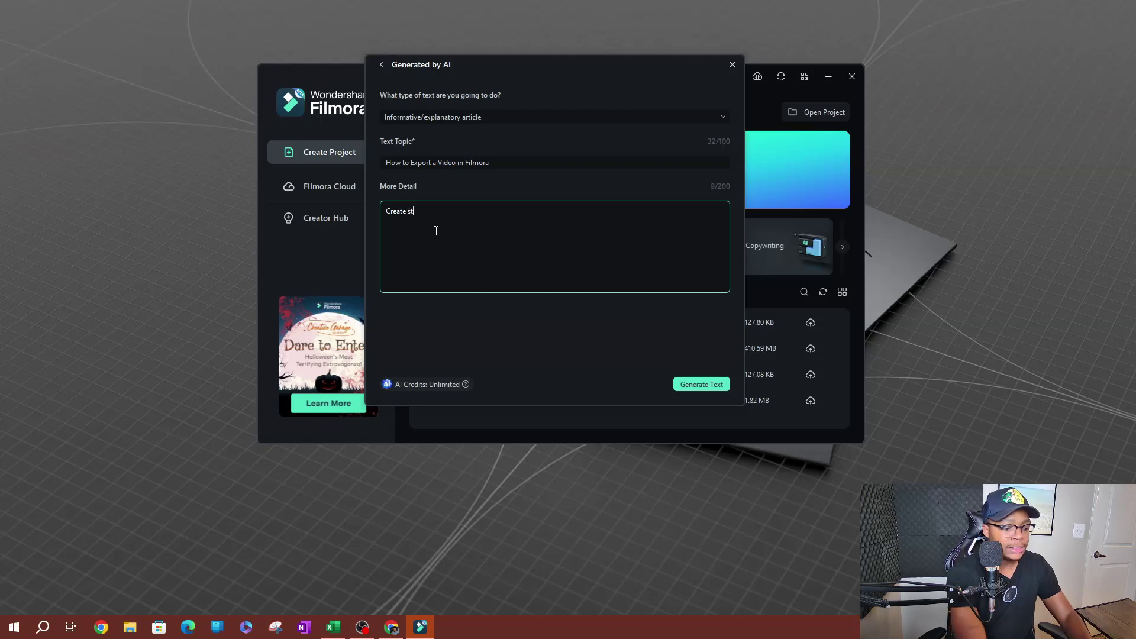
text(ep by step)
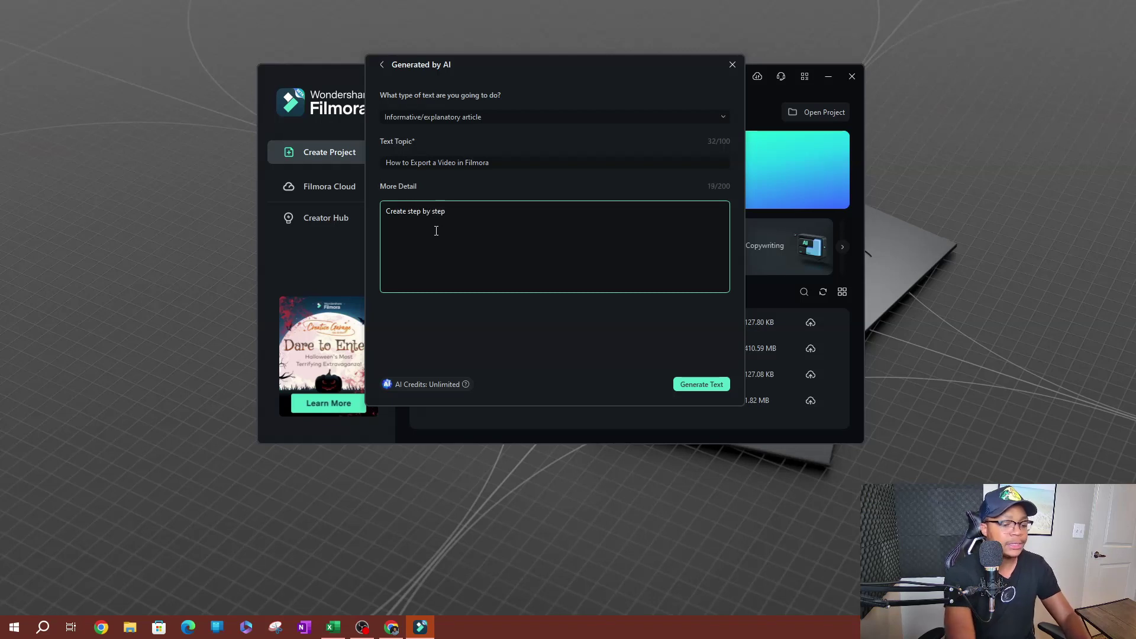
text( instruct)
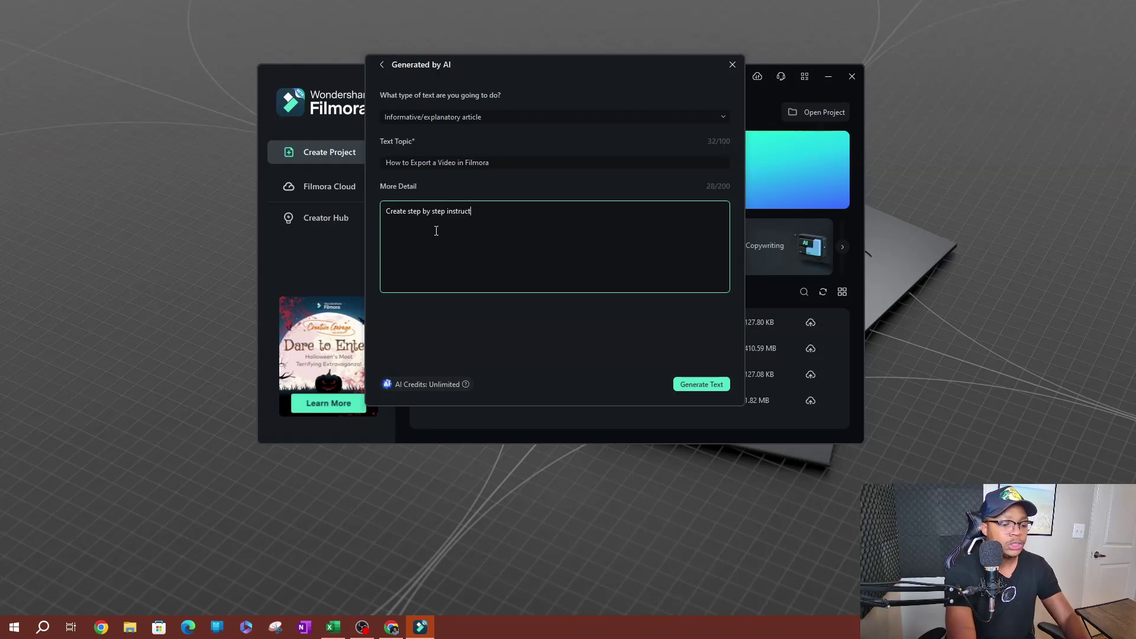
text(ions.)
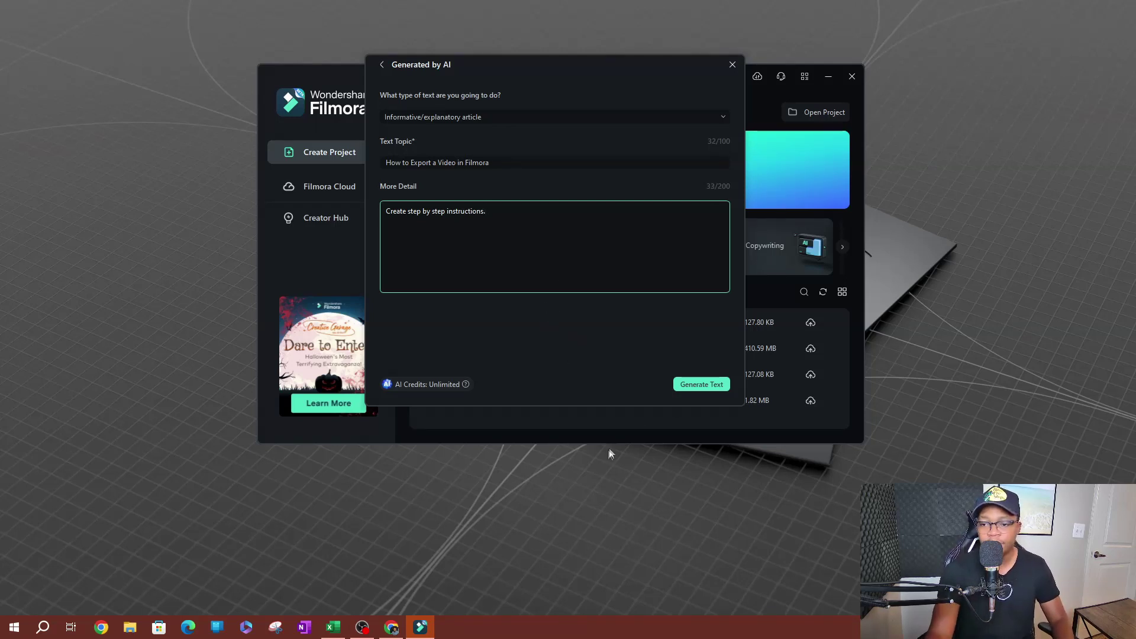
click(711, 387)
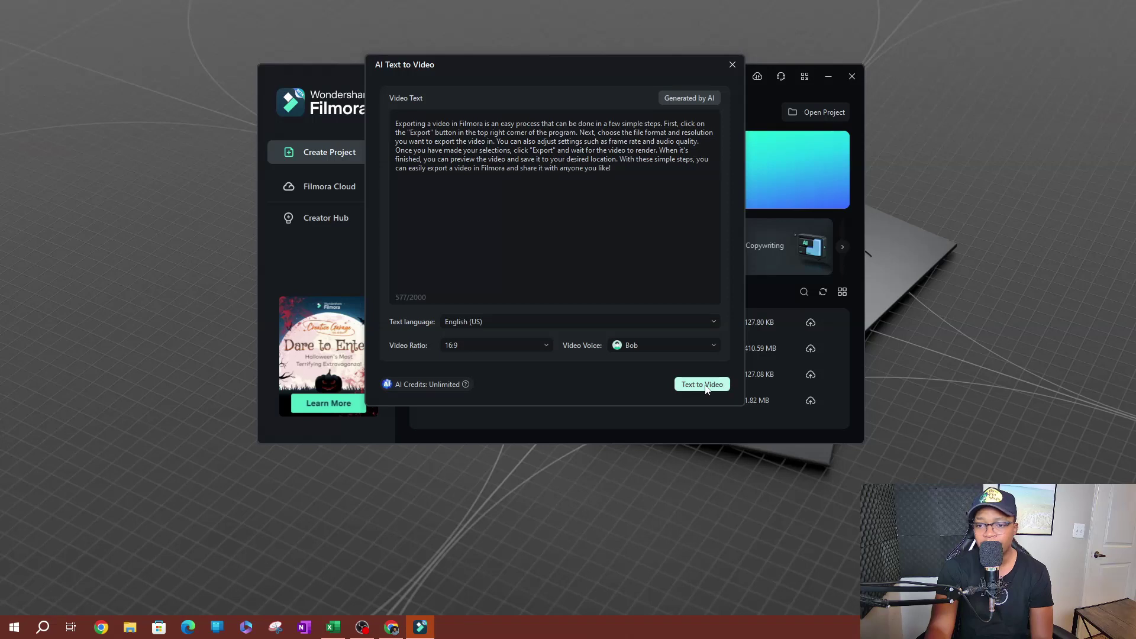
Step: Switch the narration voice to Bella and generate the 16:9 video from the export script
click(651, 348)
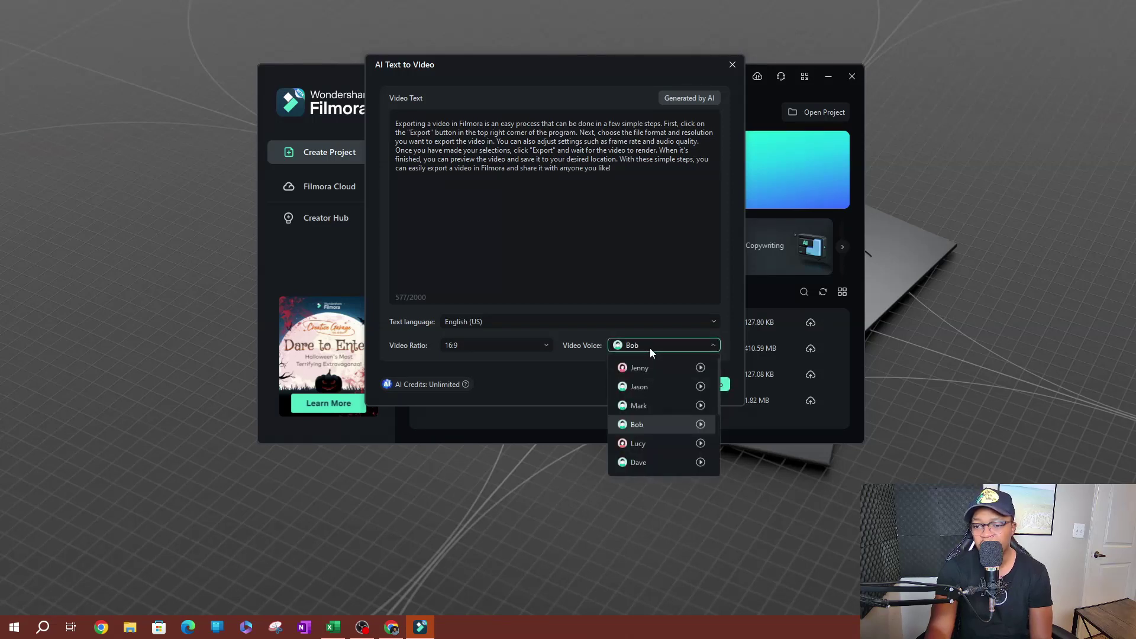
scroll(651, 369, down, 3)
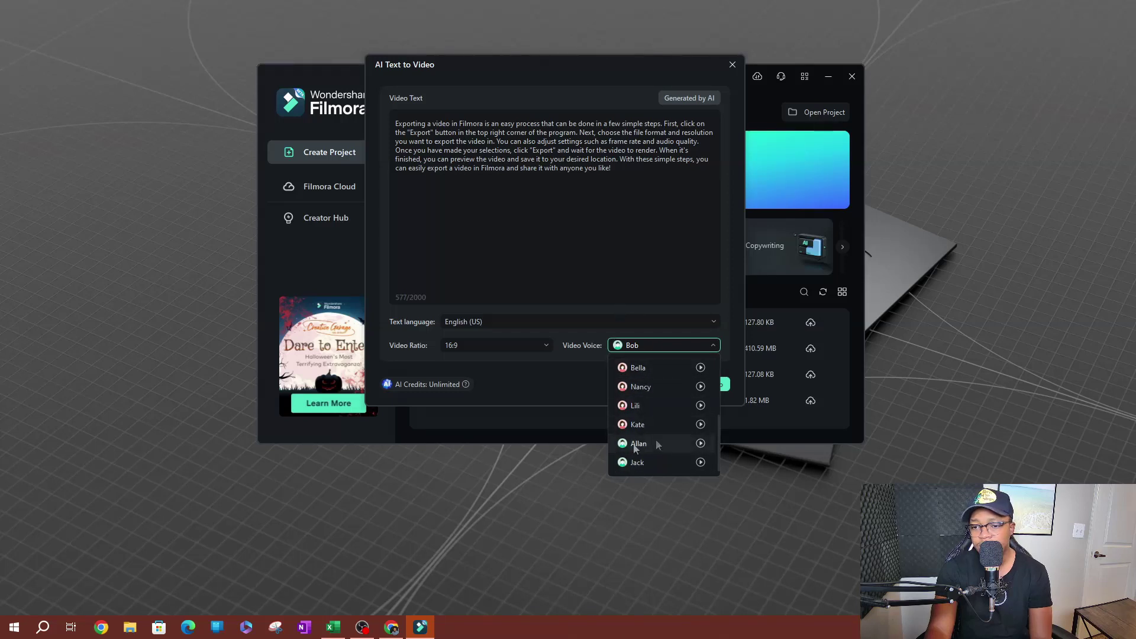
click(655, 367)
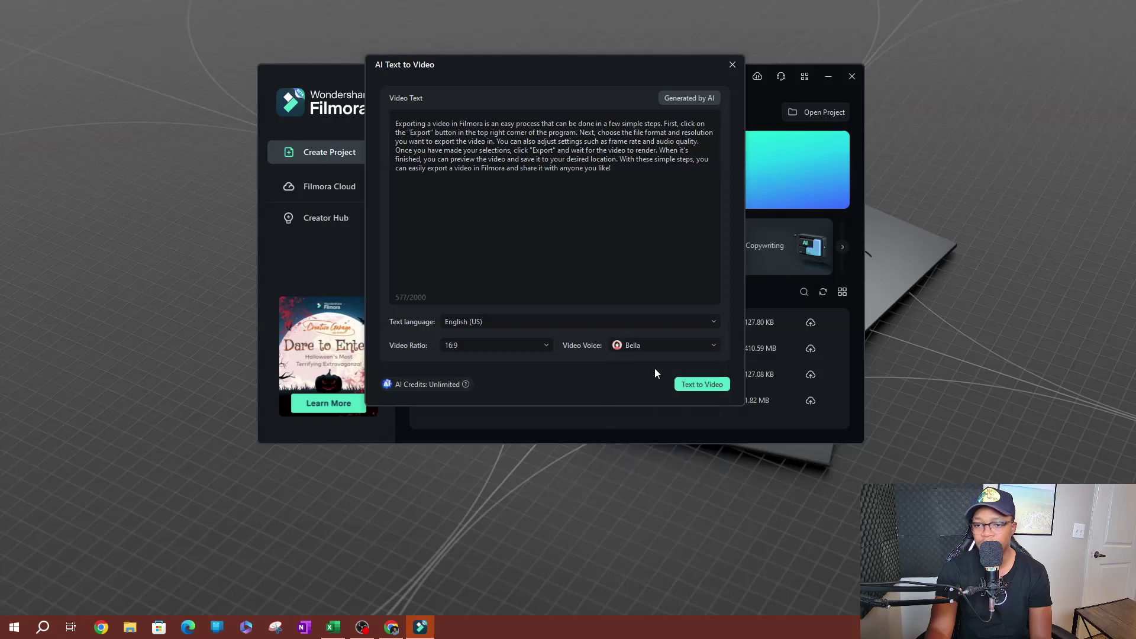
click(706, 386)
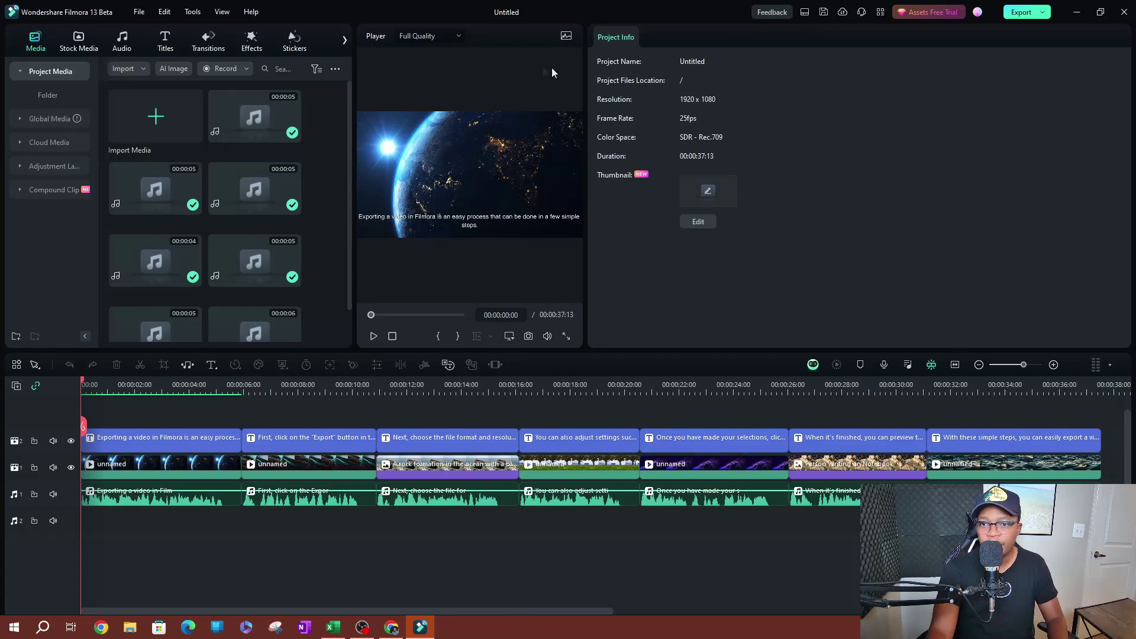
Step: Widen the preview Player, then play the generated tutorial video and pause it
drag(589, 132, 980, 131)
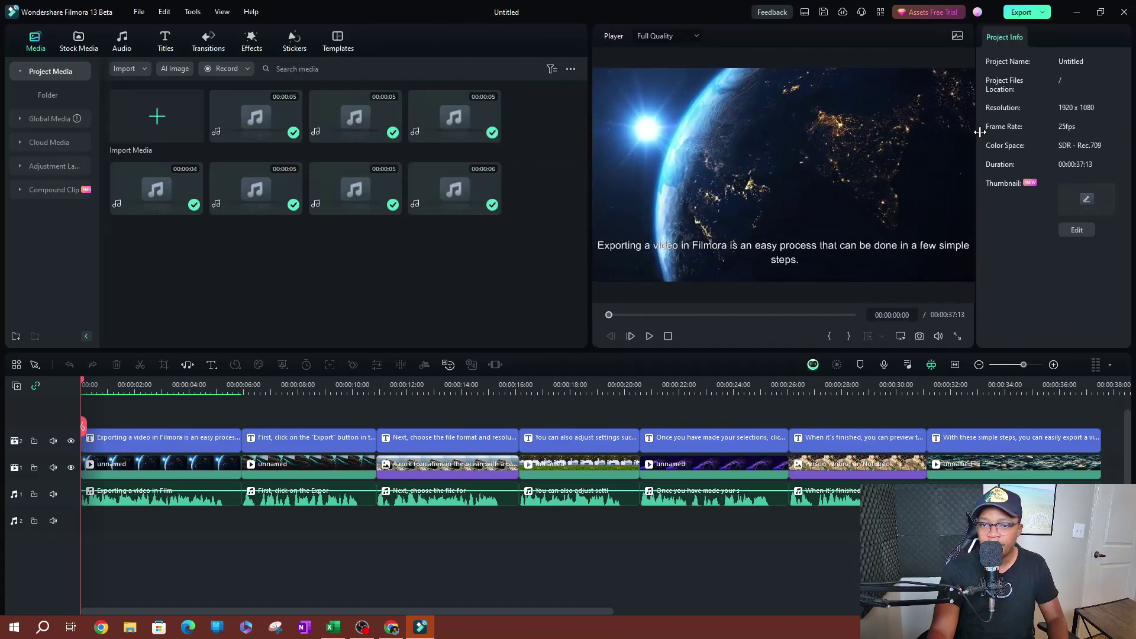
drag(589, 168, 418, 181)
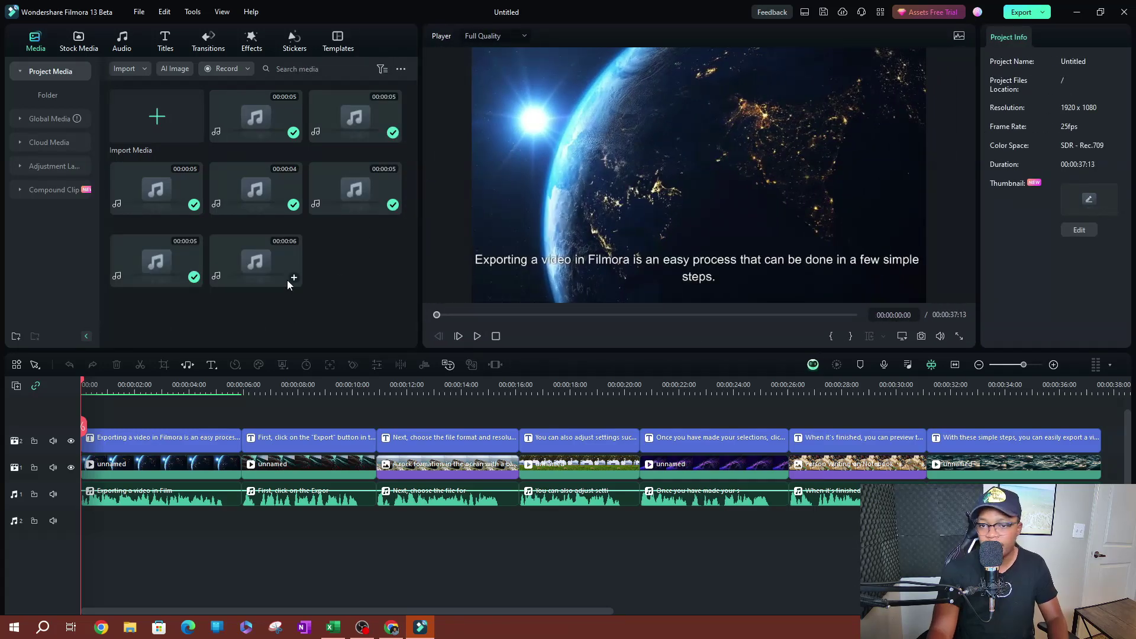
click(478, 336)
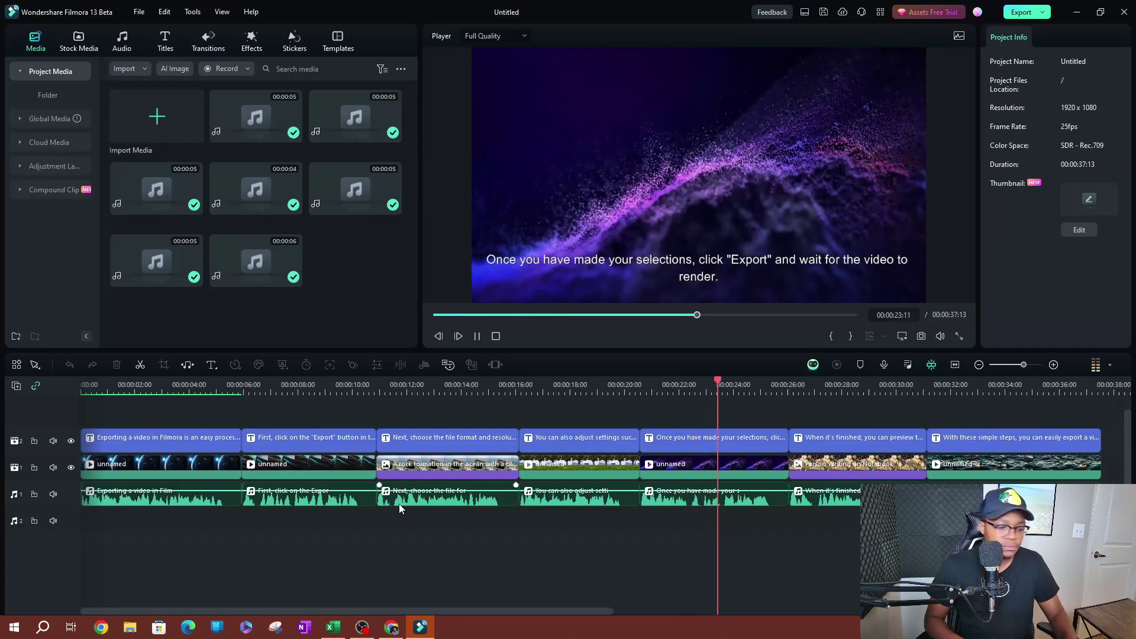
key(space)
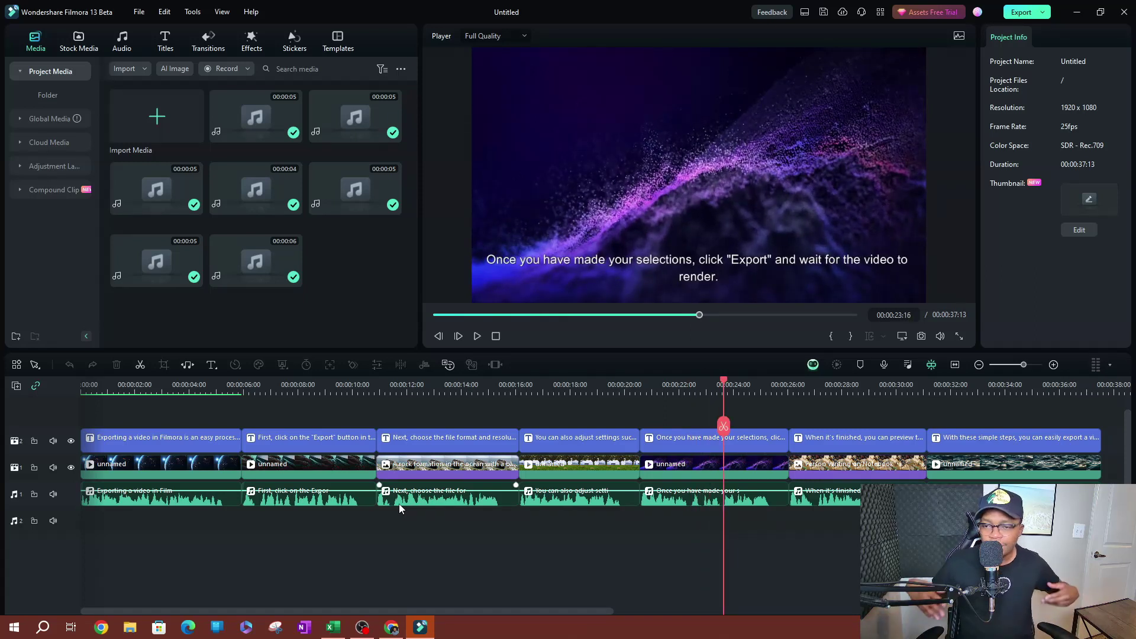
Step: Select the second and last video clips, then jump the playhead to 33 s and back to about 18 s
scroll(399, 503, right, 1)
scroll(399, 503, up, 1)
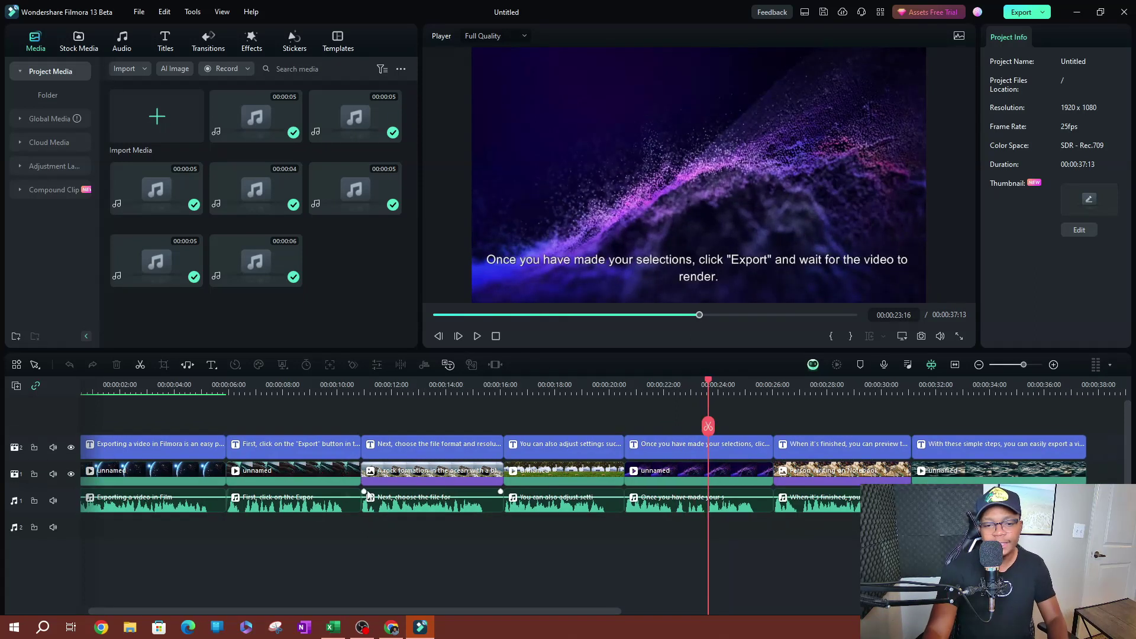
click(305, 475)
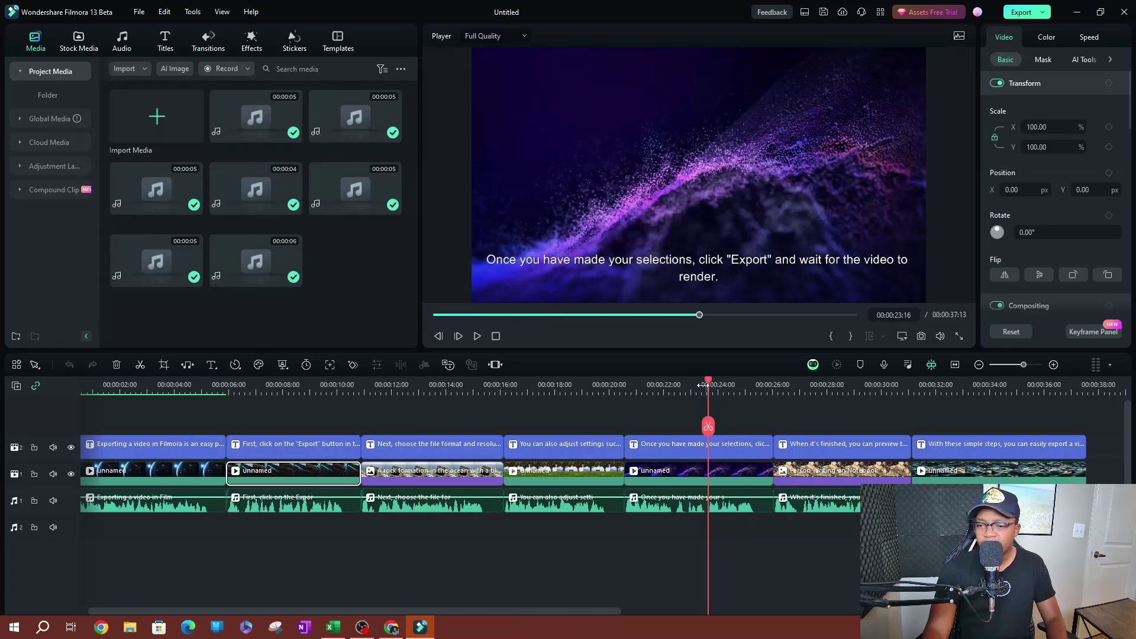
click(957, 470)
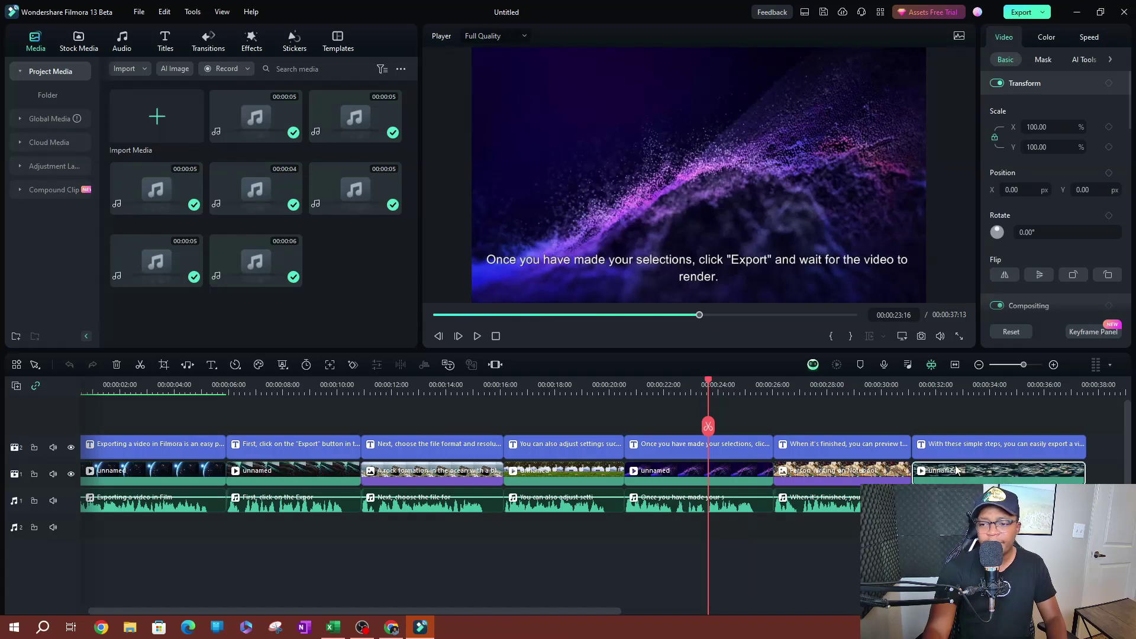
click(963, 392)
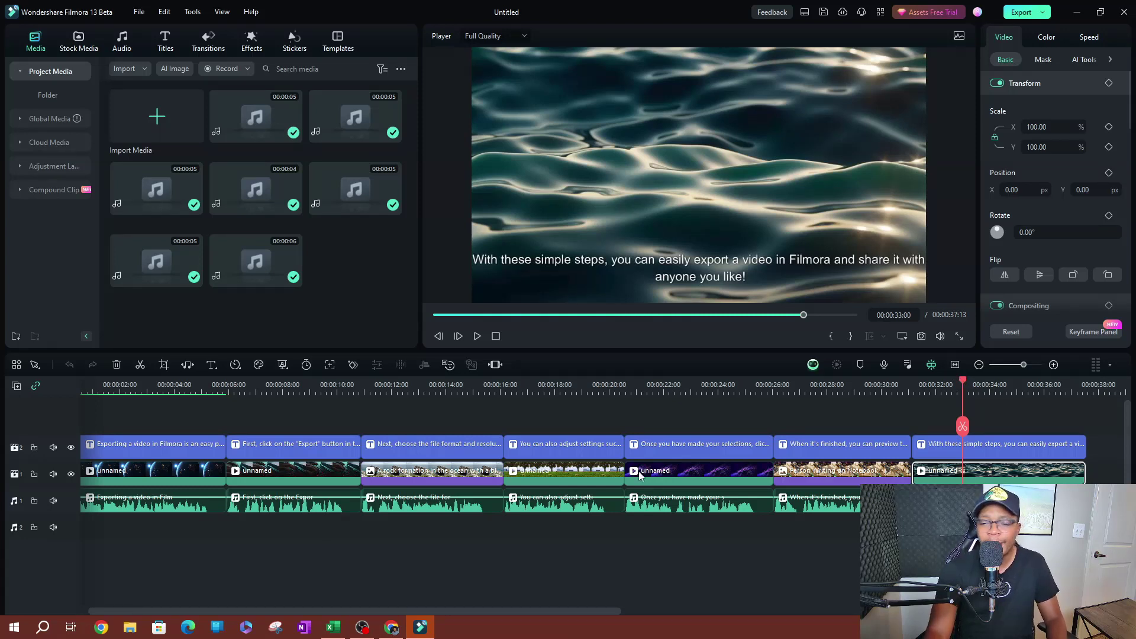
click(568, 392)
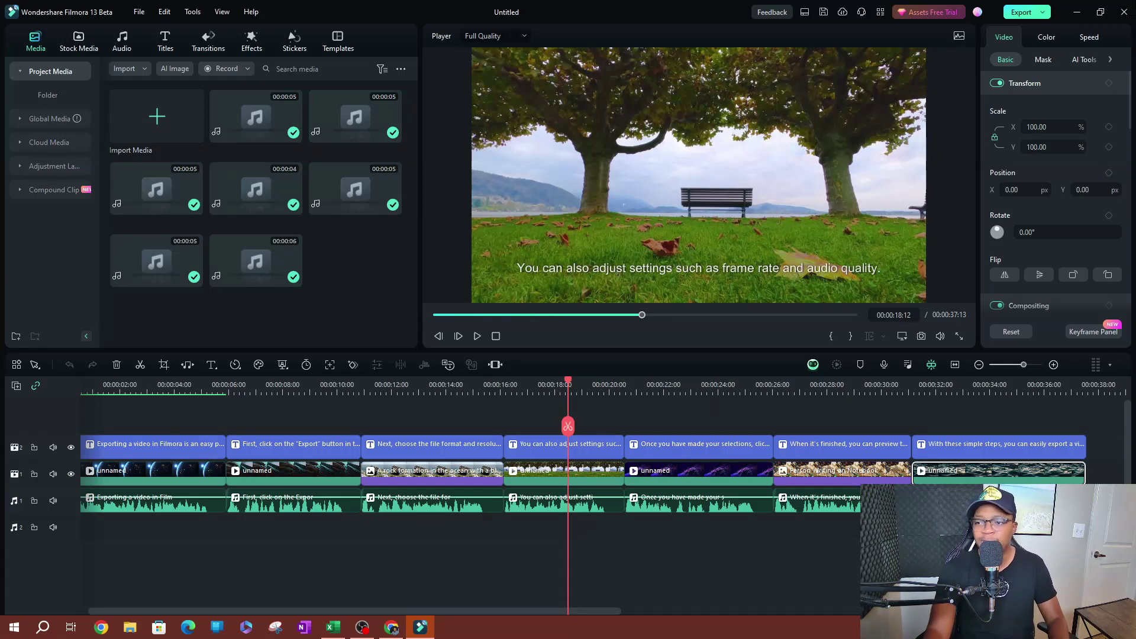
Step: Close the tutorial project with Don't Save and switch to ChatGPT in the browser
click(1124, 11)
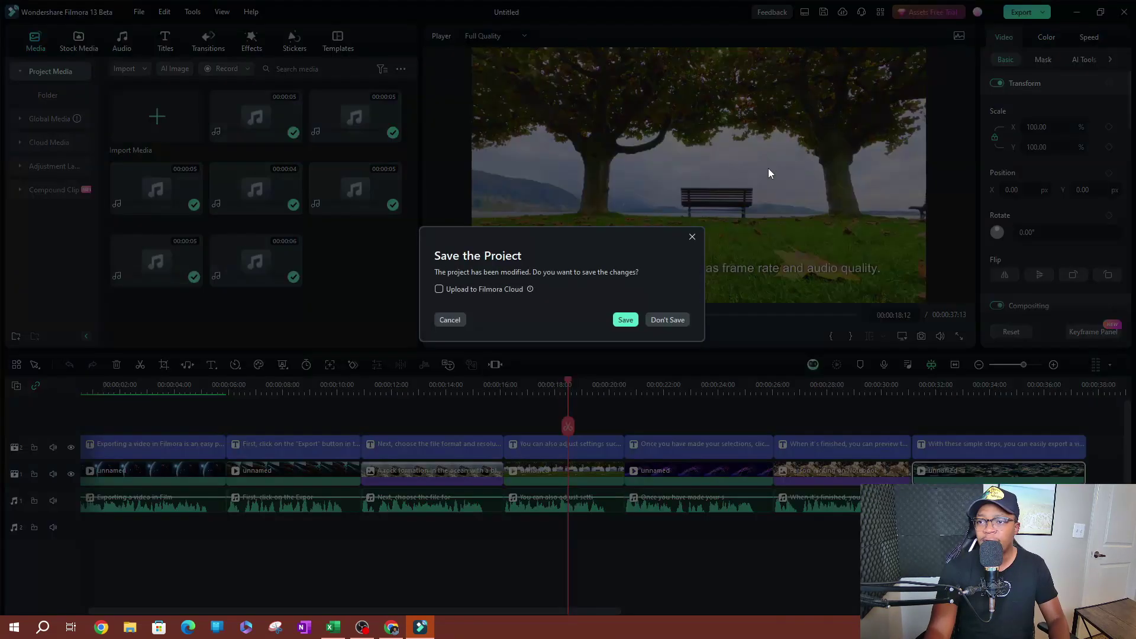
click(667, 320)
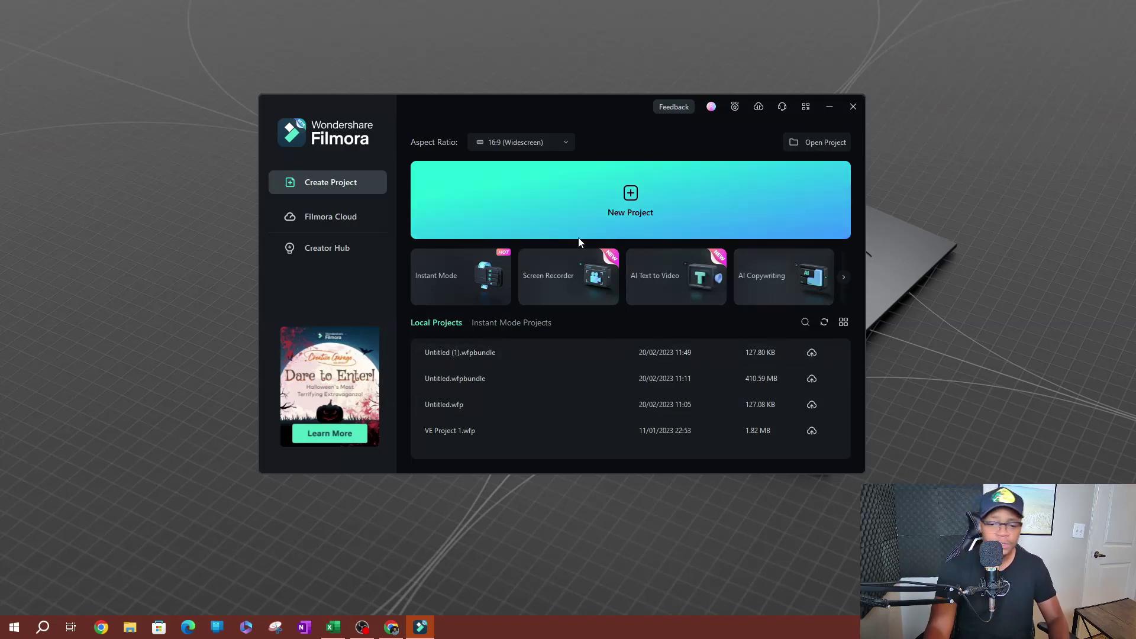
click(396, 626)
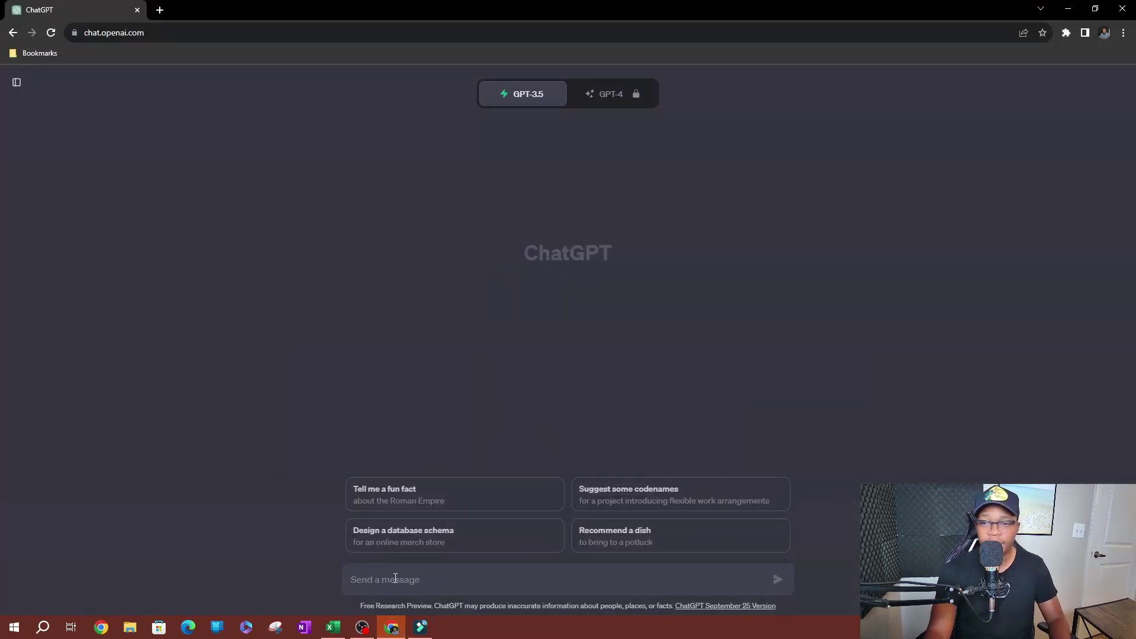
Step: Back in Filmora, open AI Copywriting, choose Video Oral Script and enter the bank-robbery story topic
click(1068, 9)
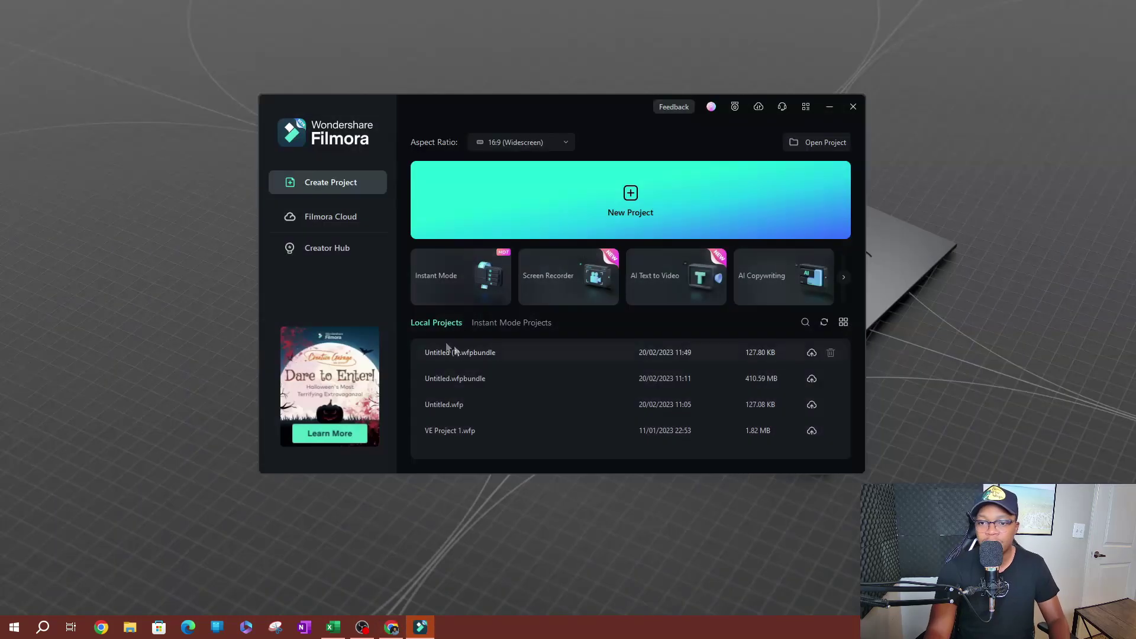
click(762, 282)
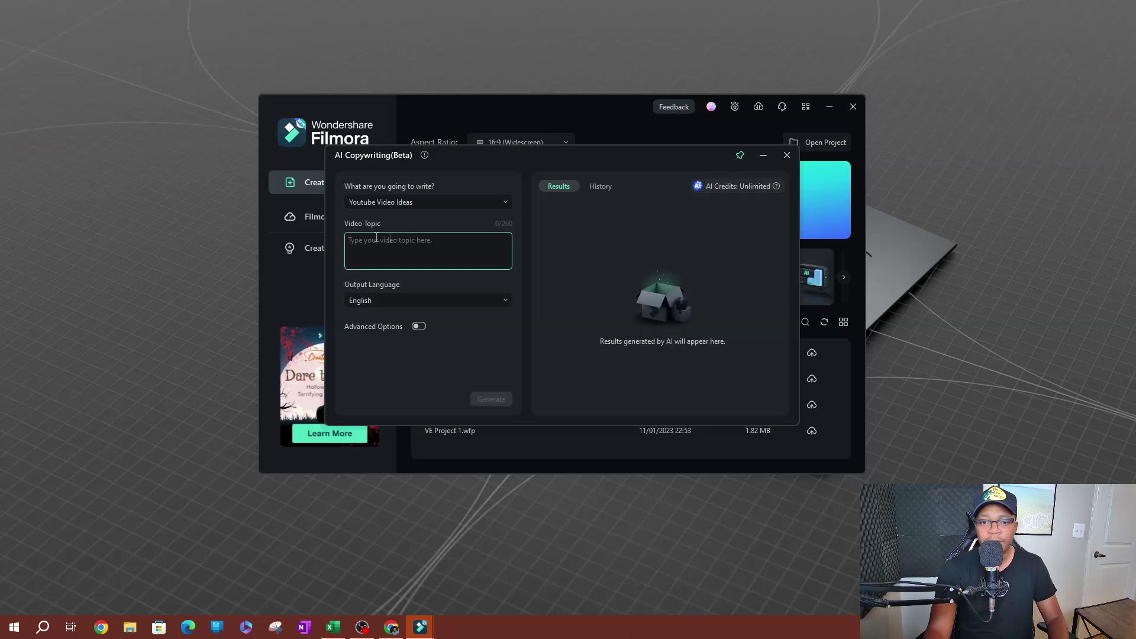
click(414, 202)
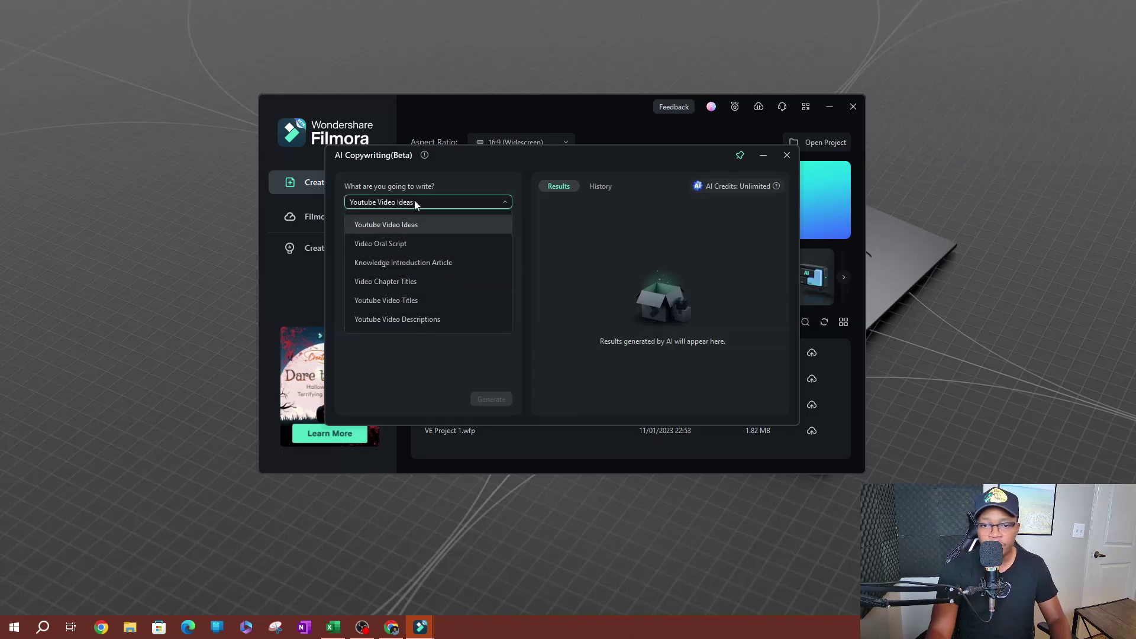
click(404, 244)
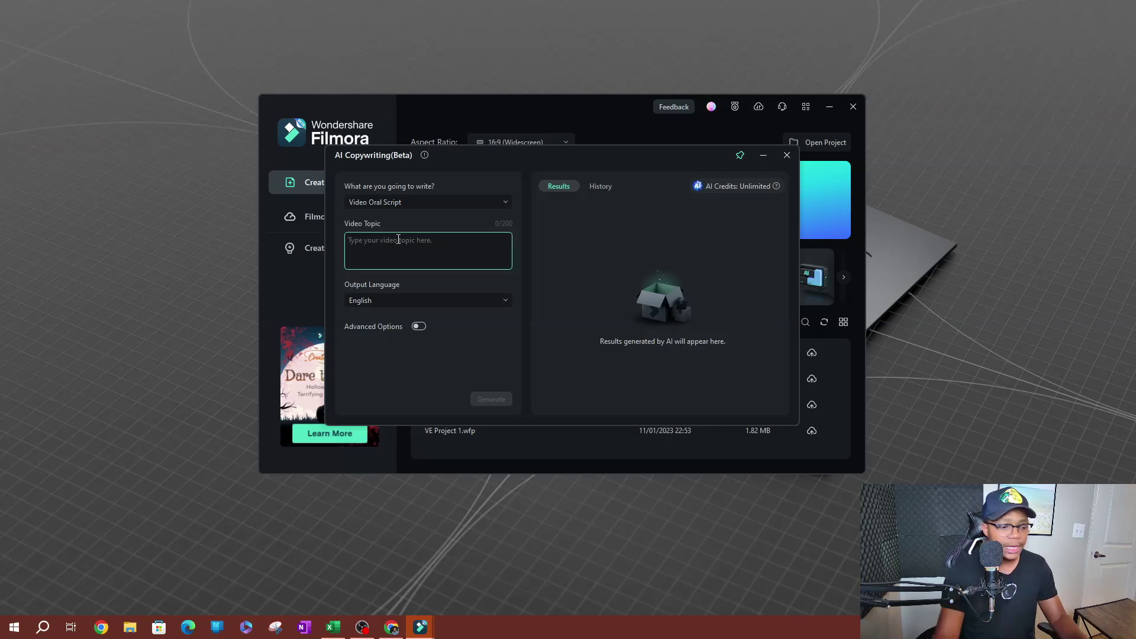
text(t)
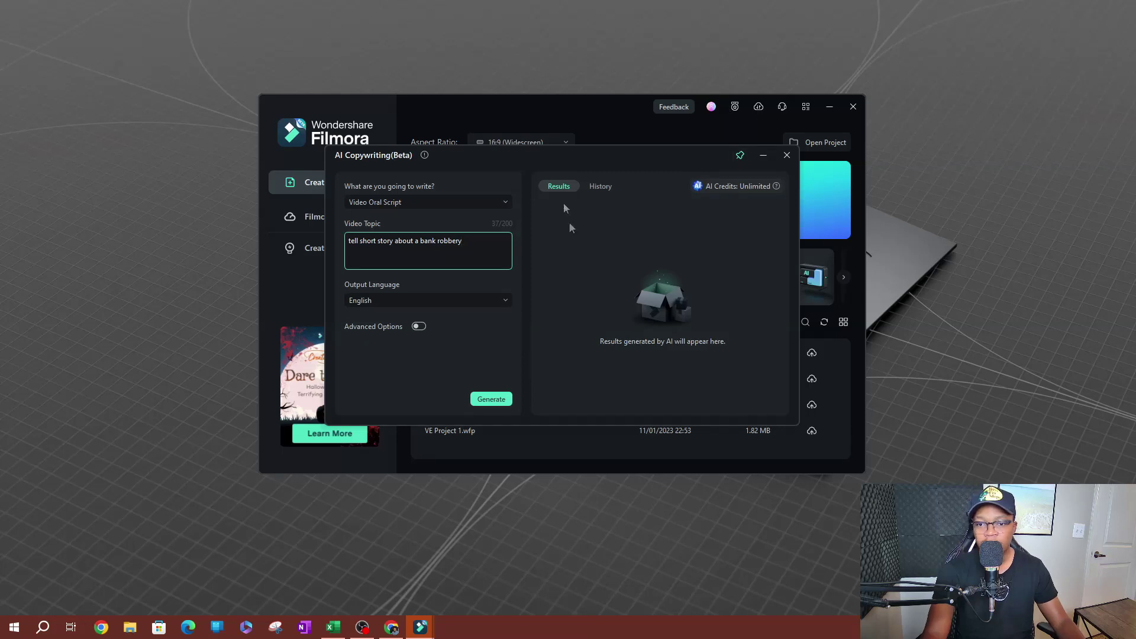
Step: Generate the bank-robbery script, copy it to the clipboard and close AI Copywriting
click(487, 400)
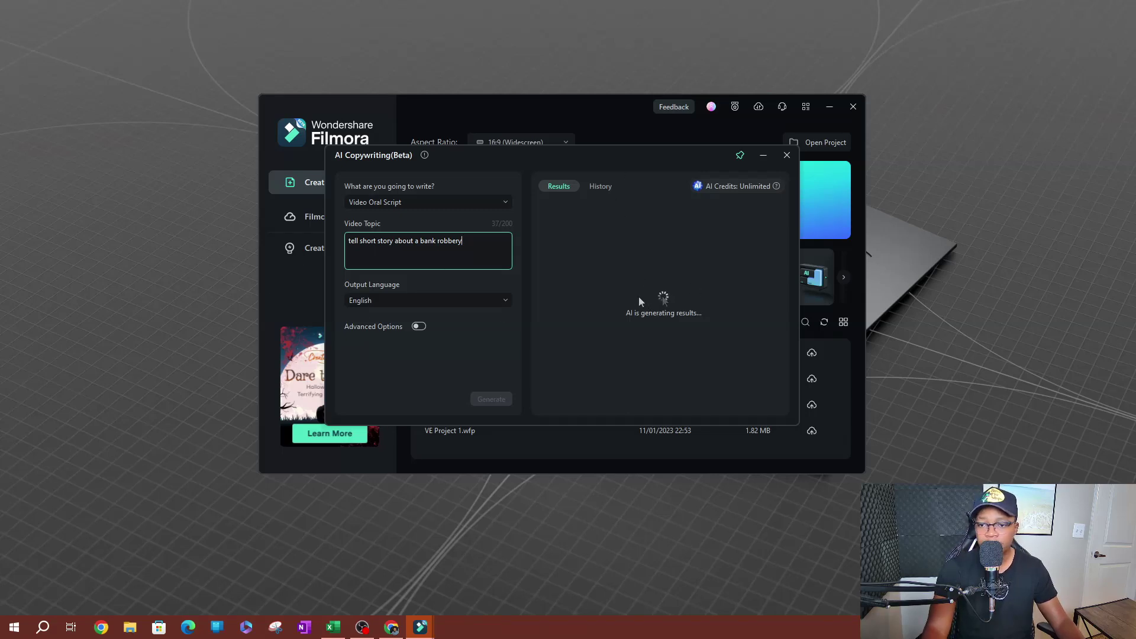
scroll(691, 266, down, 5)
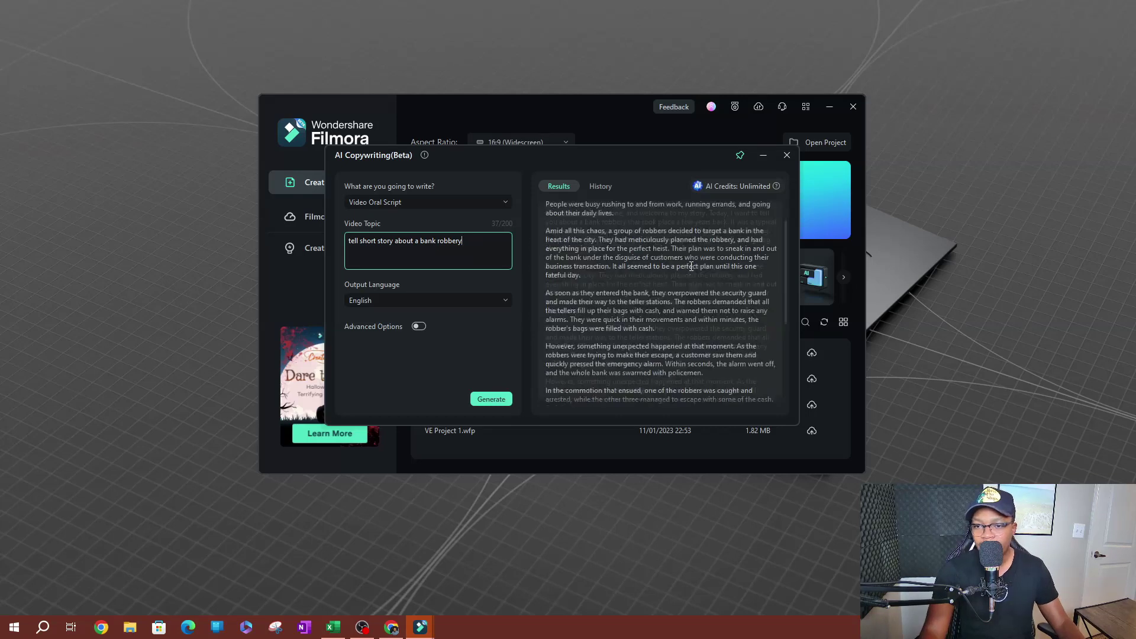
scroll(686, 270, up, 5)
scroll(684, 271, down, 5)
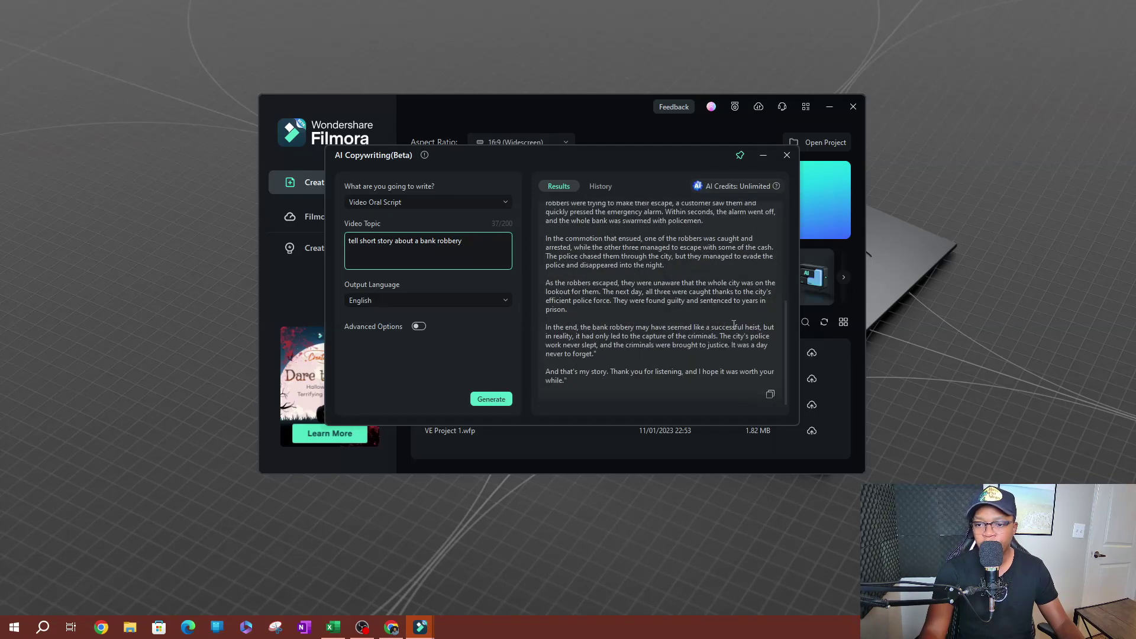
click(770, 395)
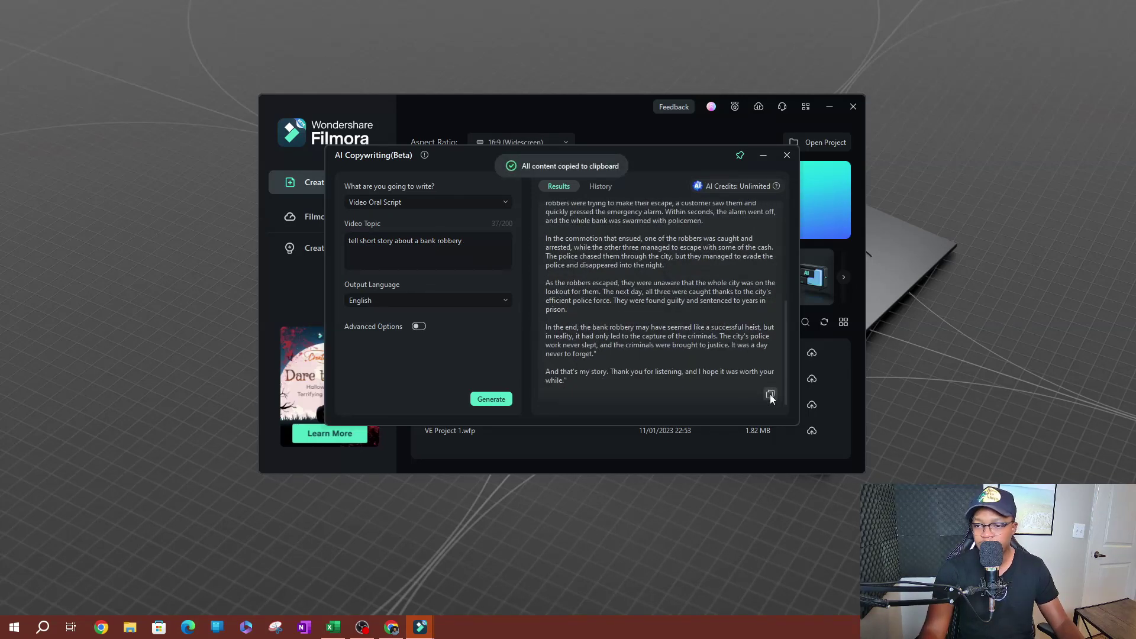
click(787, 155)
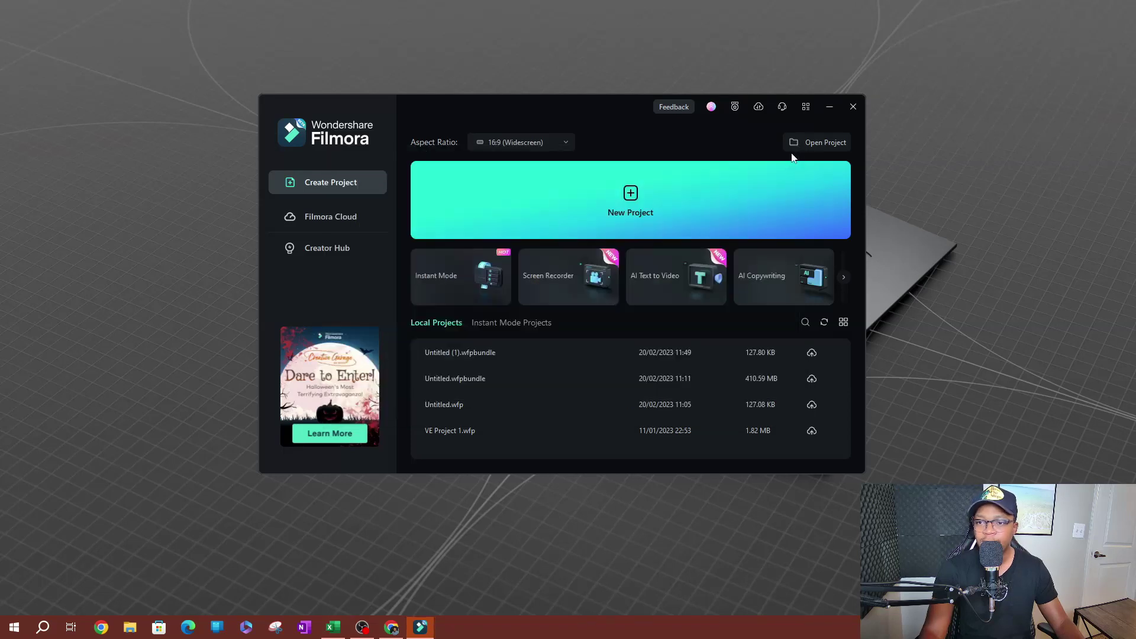
Step: Paste the copied story into AI Text to Video, choose the Bob voice and generate the video
click(665, 284)
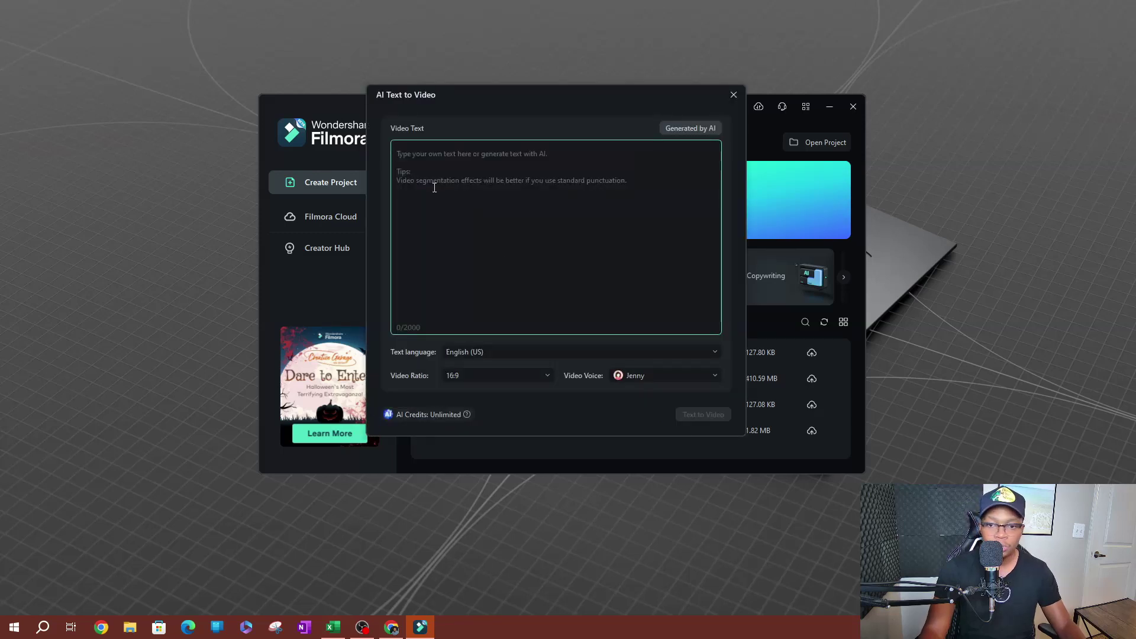
key(ctrl+v)
click(645, 375)
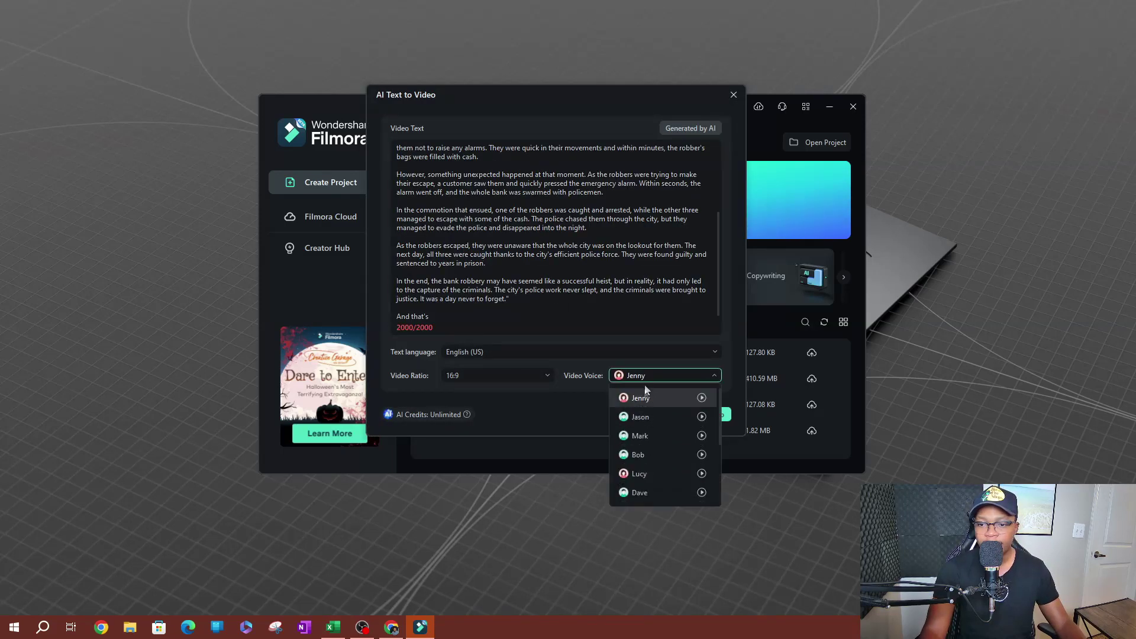
click(649, 454)
click(703, 414)
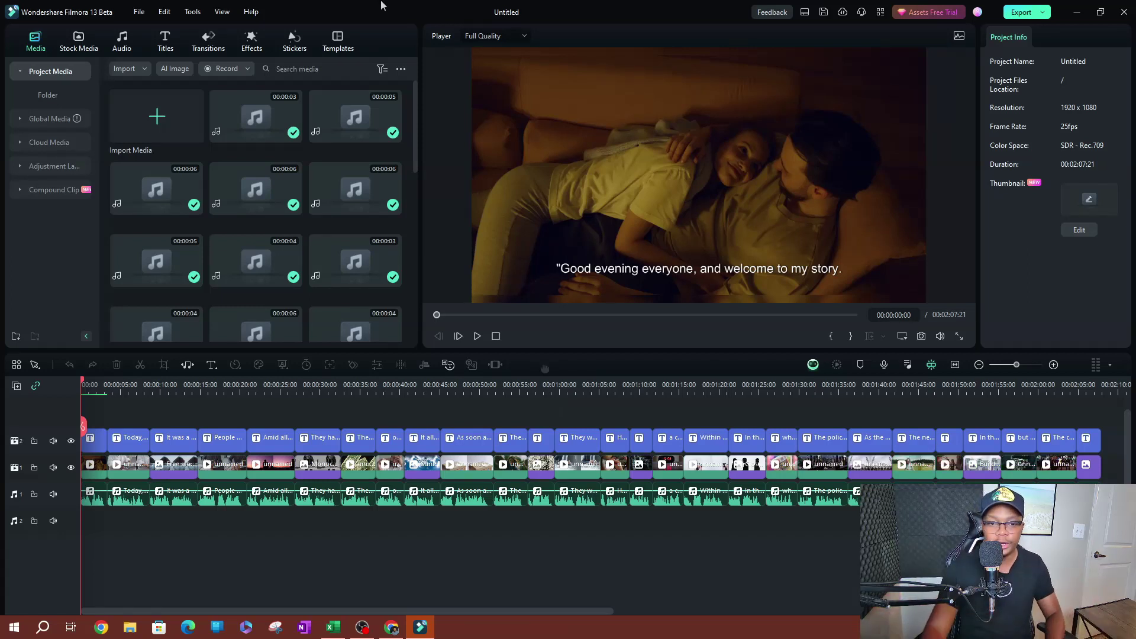
Step: Play the bank-robbery video from the start and pause it at about 00:00:32
click(478, 337)
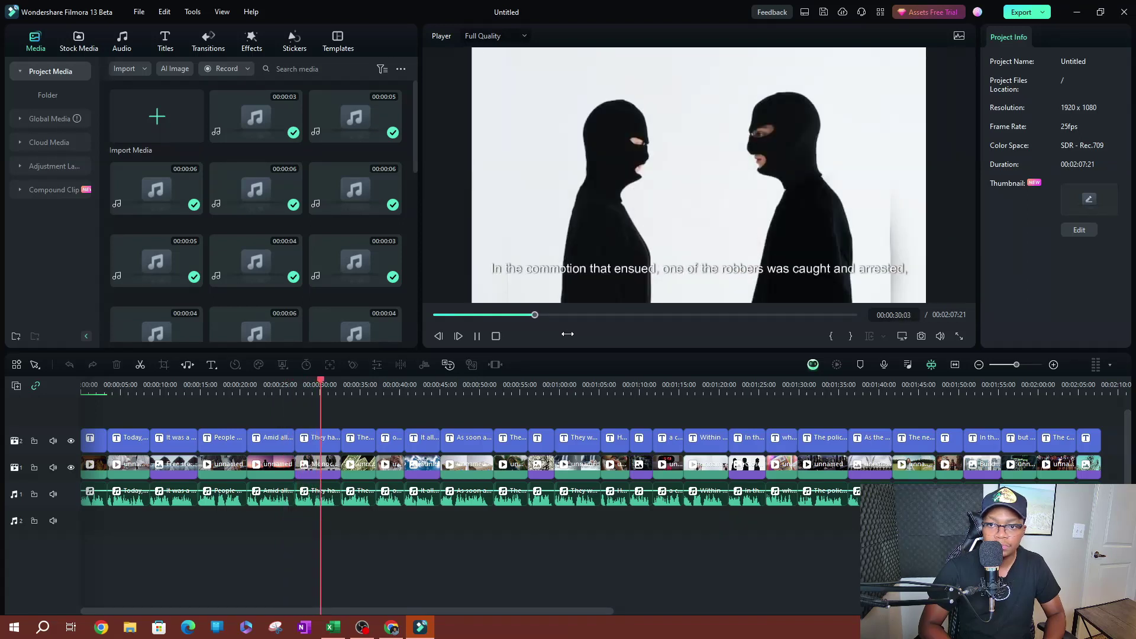
click(477, 336)
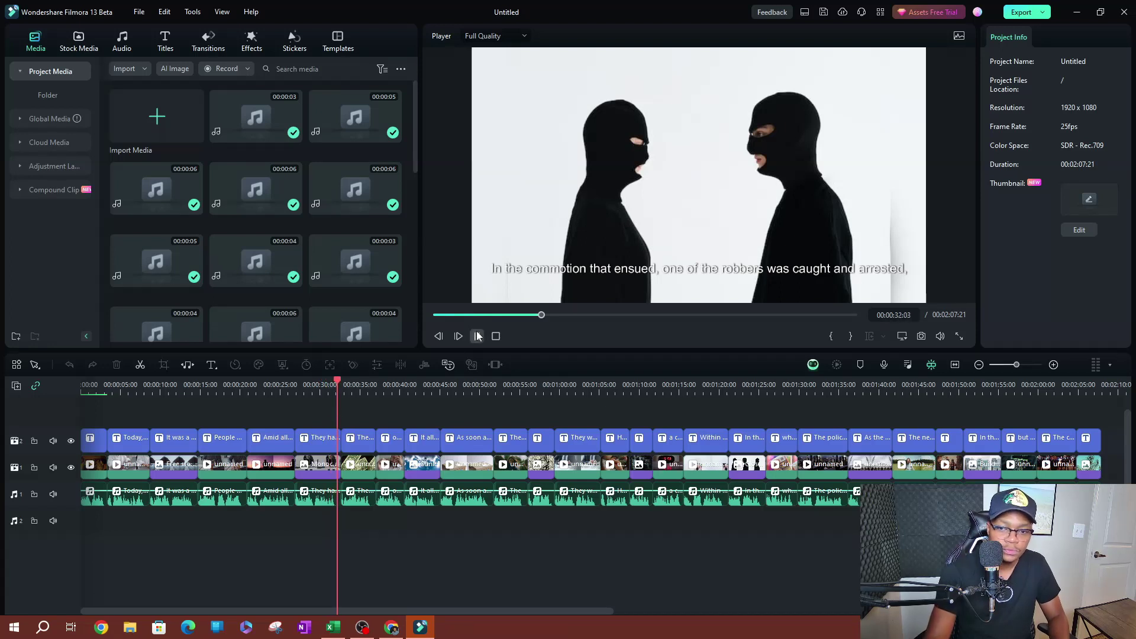